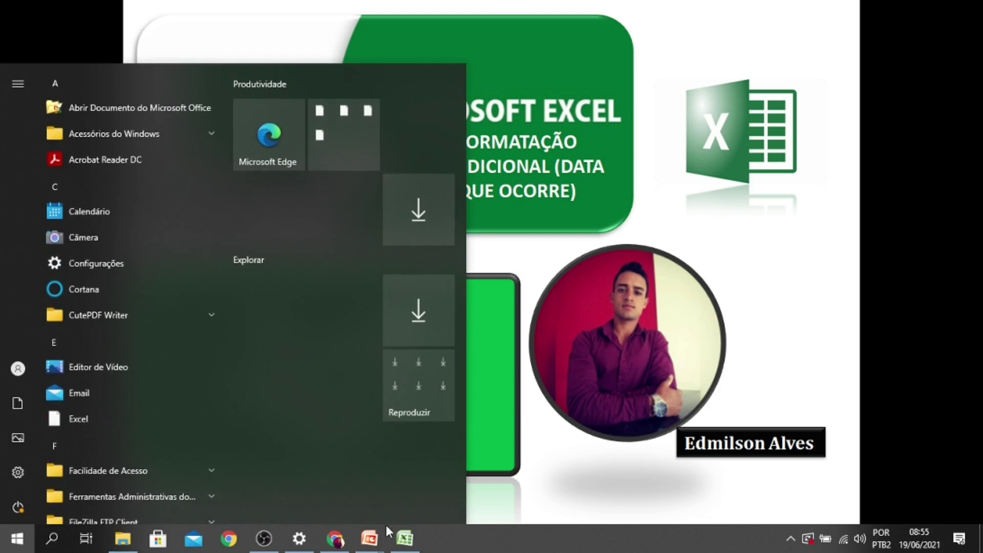
Select the Data column dates A3:A21, after briefly checking the formulas in G6 and A3
click(404, 542)
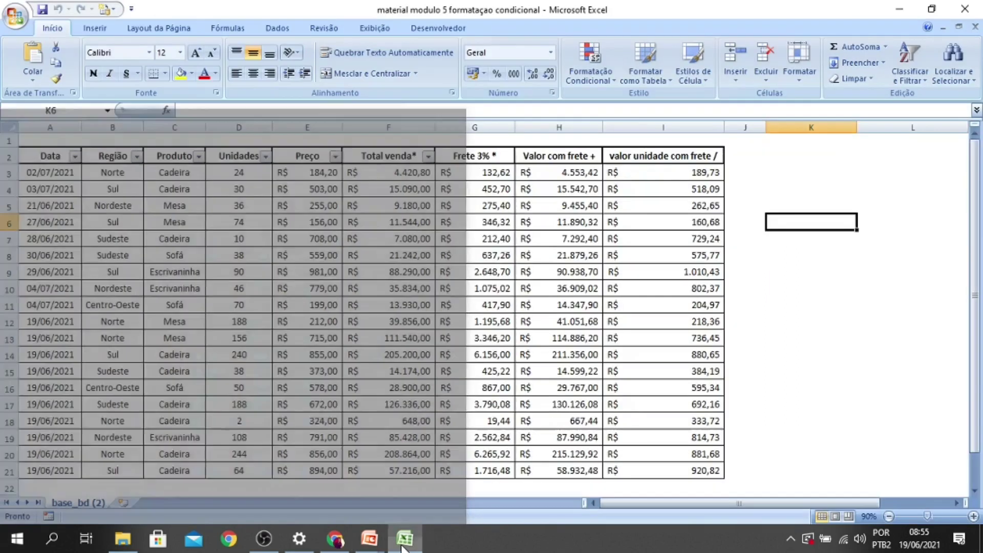
scroll(770, 329, down, 2)
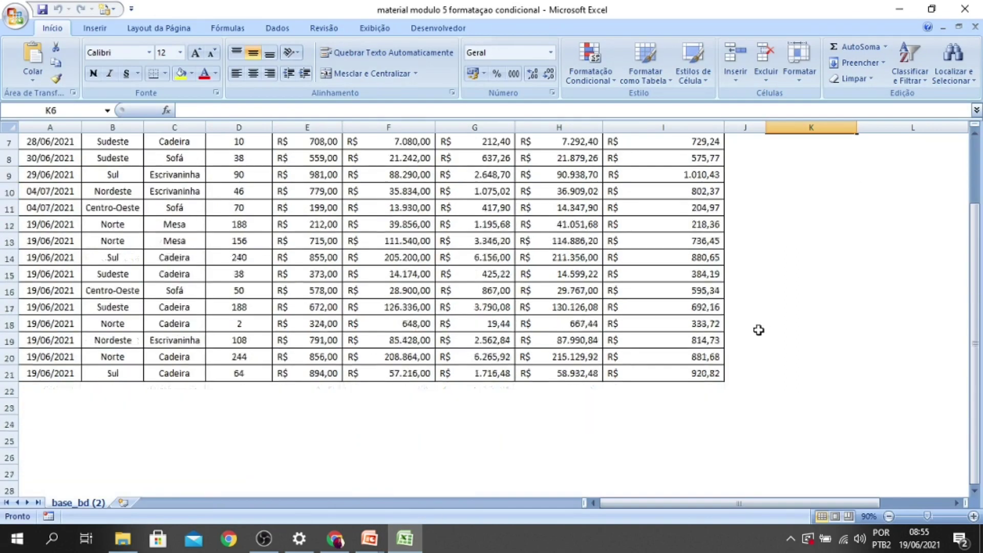
scroll(748, 333, up, 2)
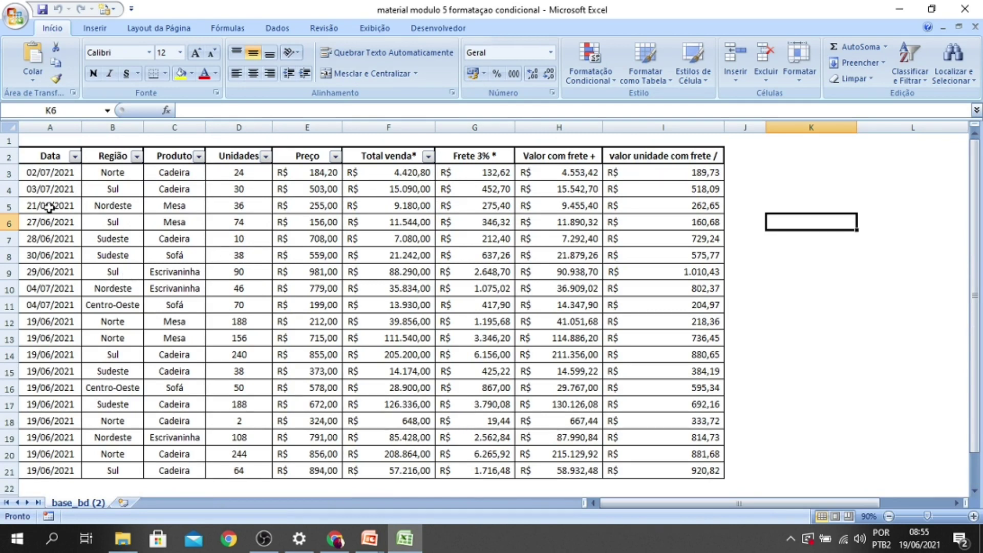
drag(49, 172, 49, 470)
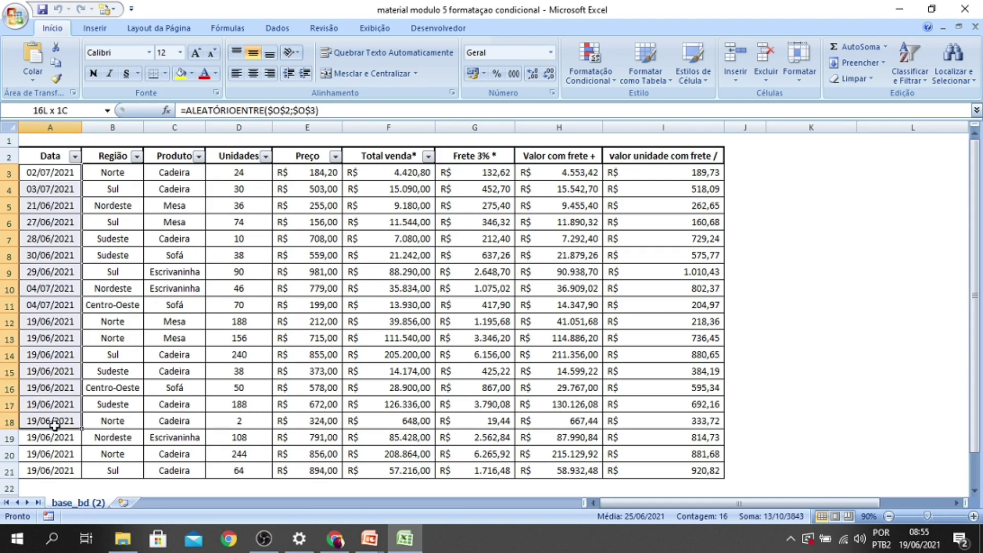
click(499, 217)
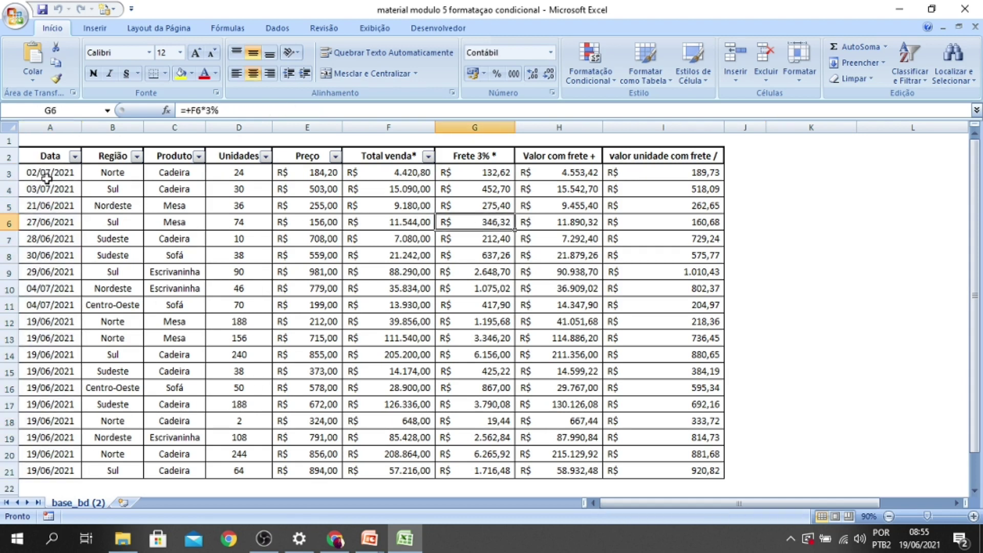
drag(49, 175, 58, 470)
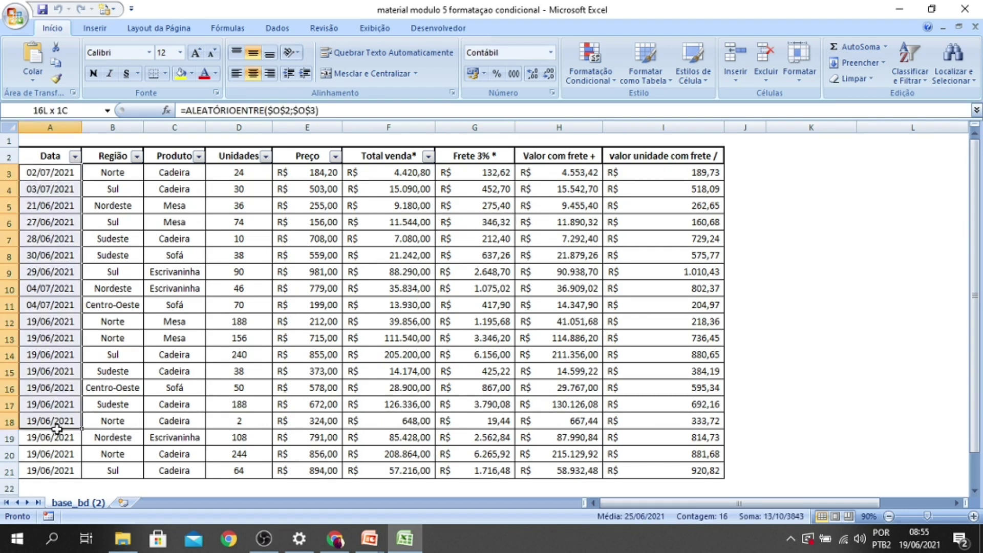
click(51, 172)
drag(41, 177, 41, 465)
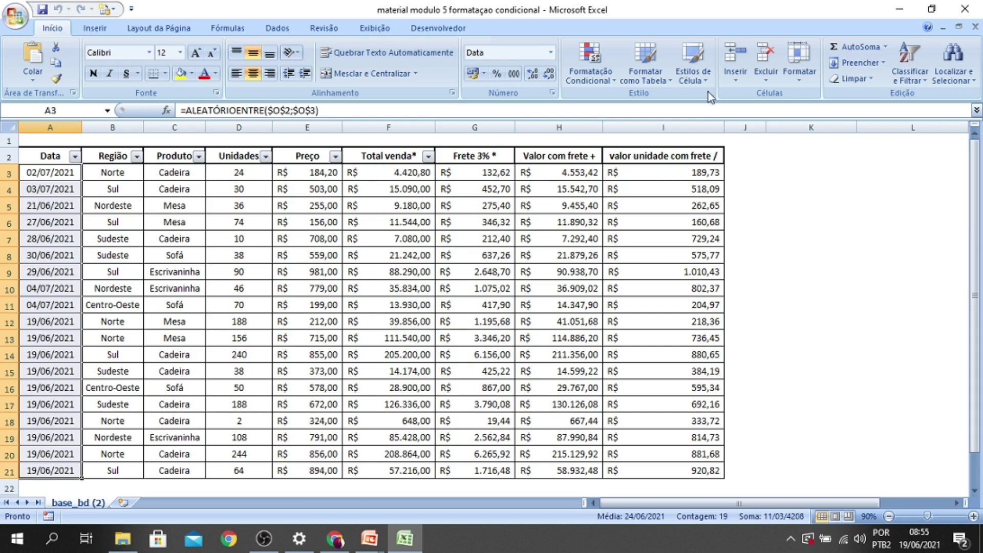
Start an 'Uma Data que Ocorre' rule with green fill and dark green text, then show its period list
click(599, 79)
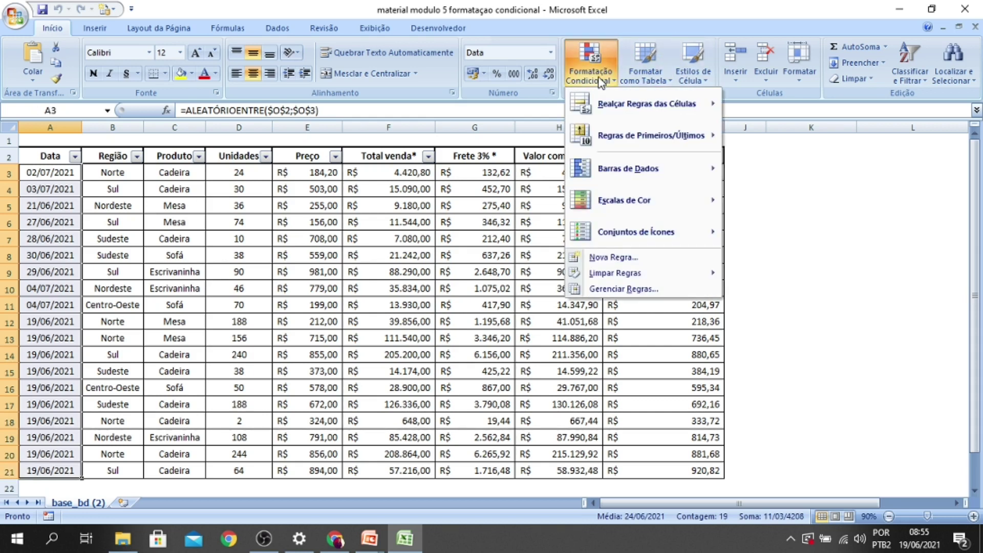
mouse_move(644, 104)
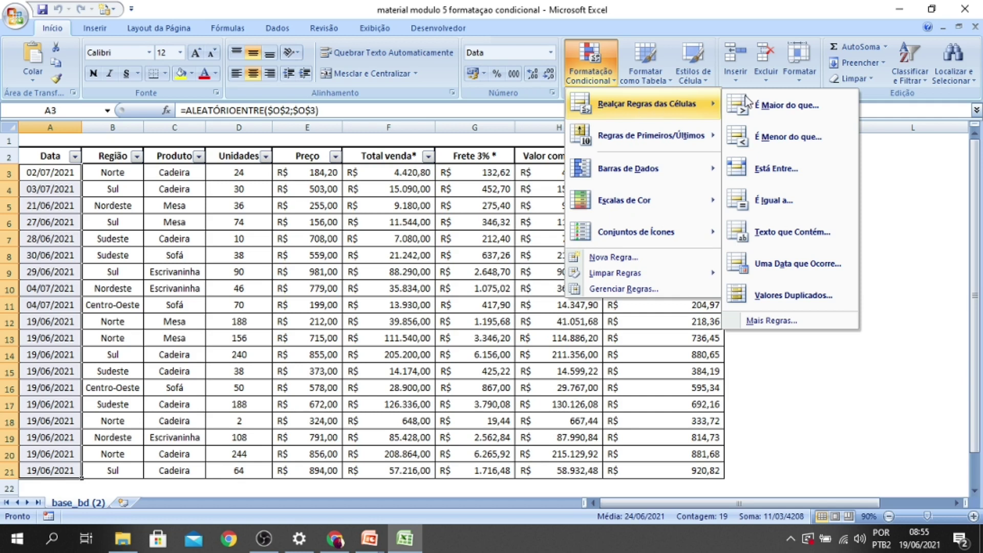
click(776, 265)
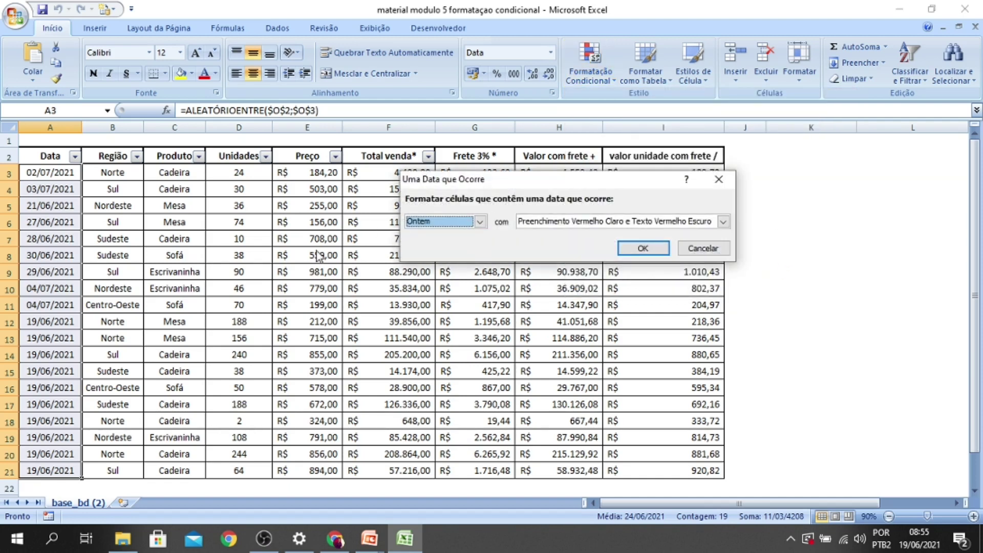
click(565, 223)
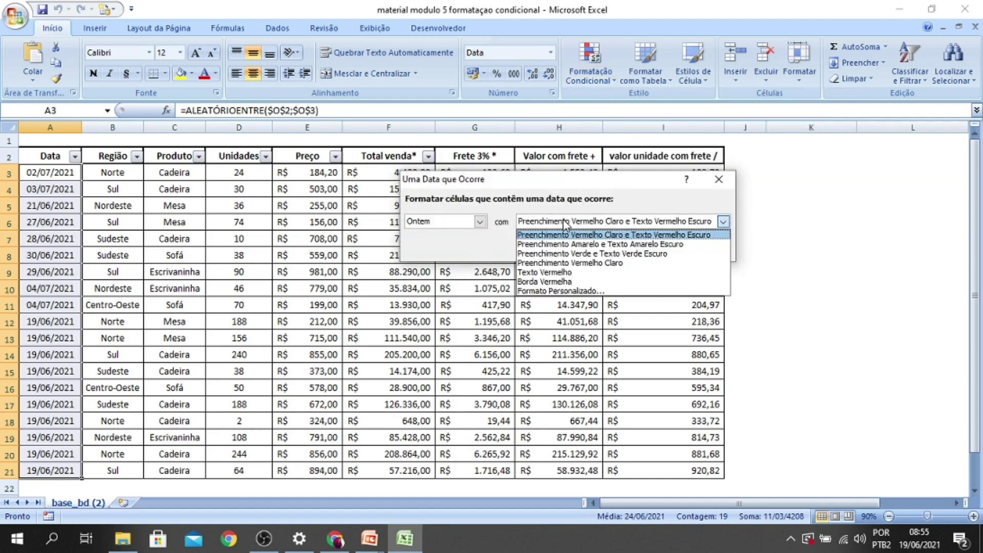
click(559, 254)
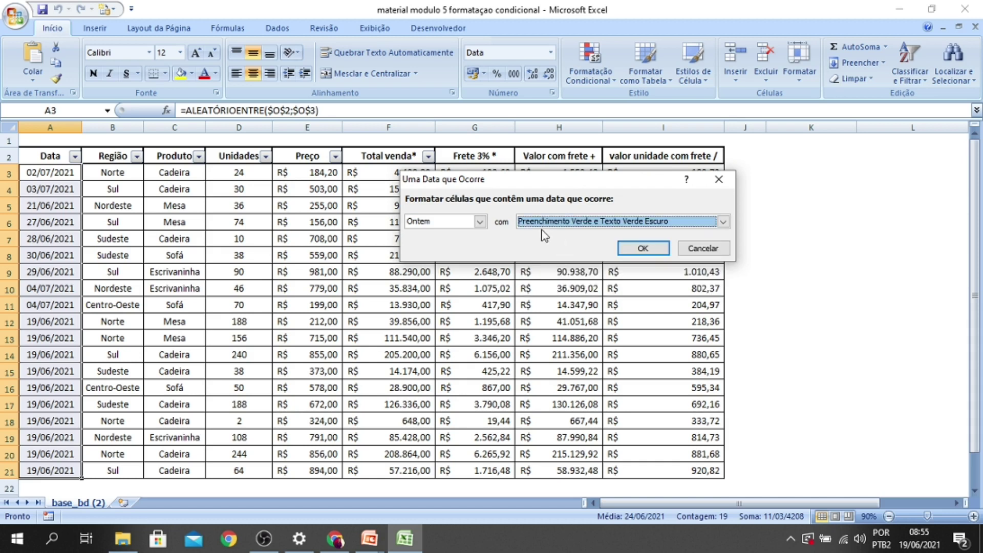
click(480, 222)
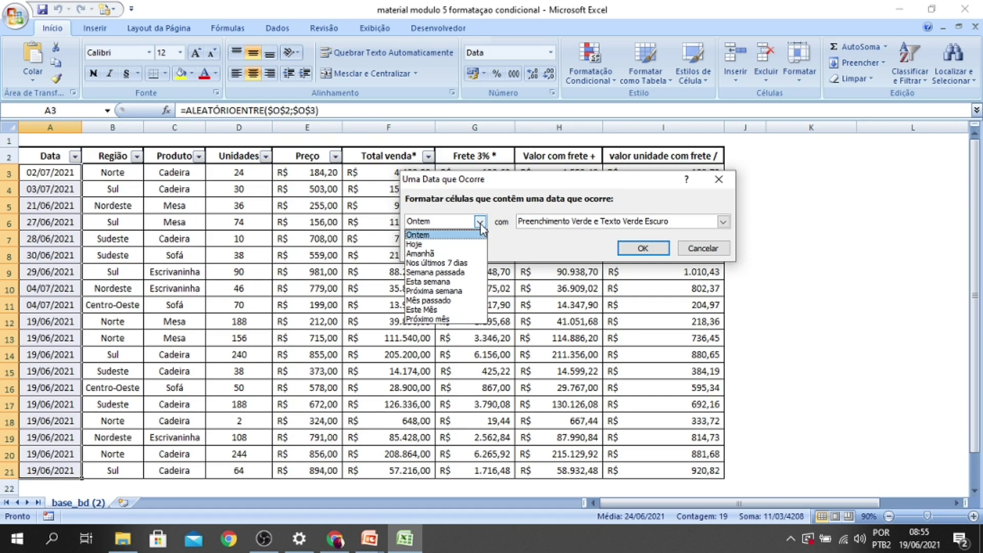
Set the period to Hoje with the Vermelho Claro light red format
click(427, 245)
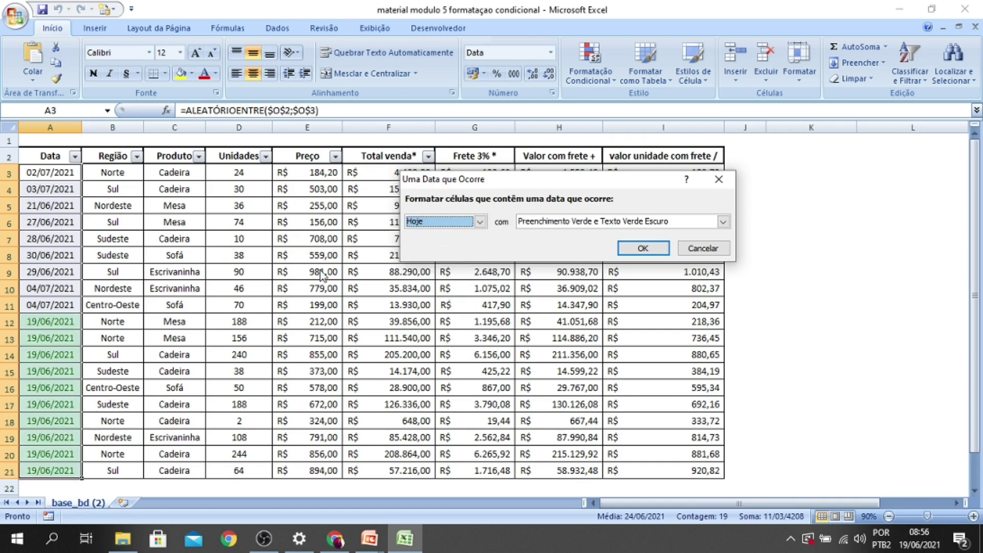
click(573, 227)
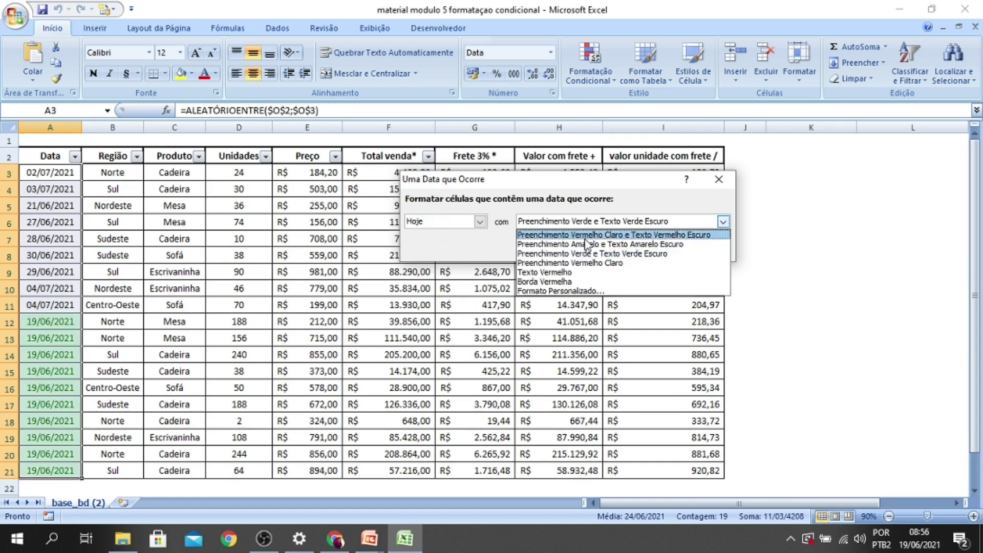
click(585, 236)
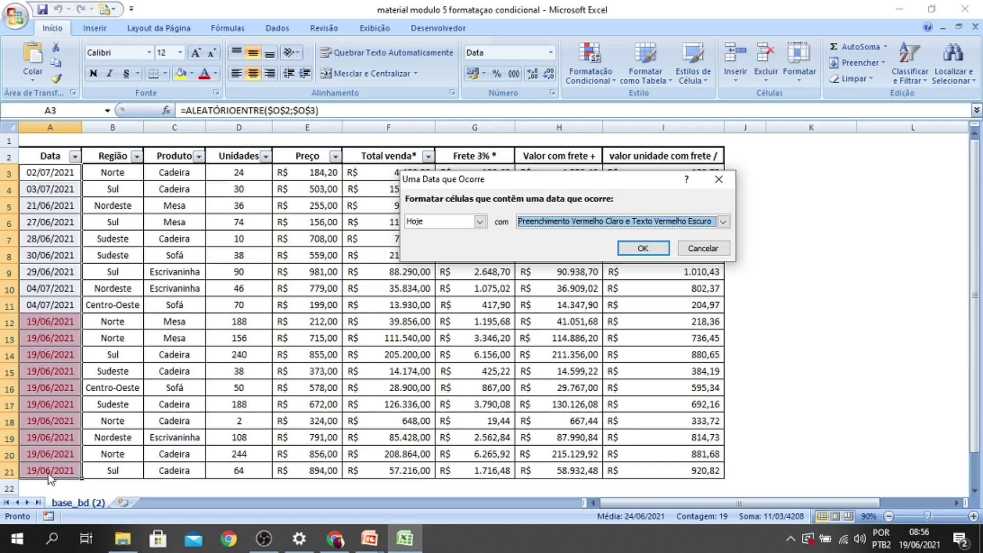
Preview the Amanhã, Semana passada, Esta semana, Mês passado and Próximo mês periods
click(480, 222)
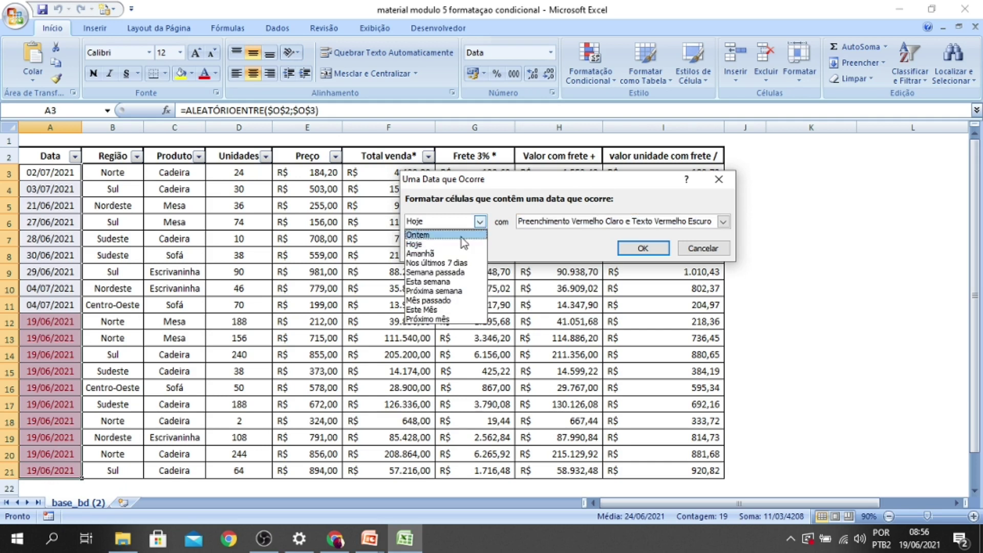
click(425, 252)
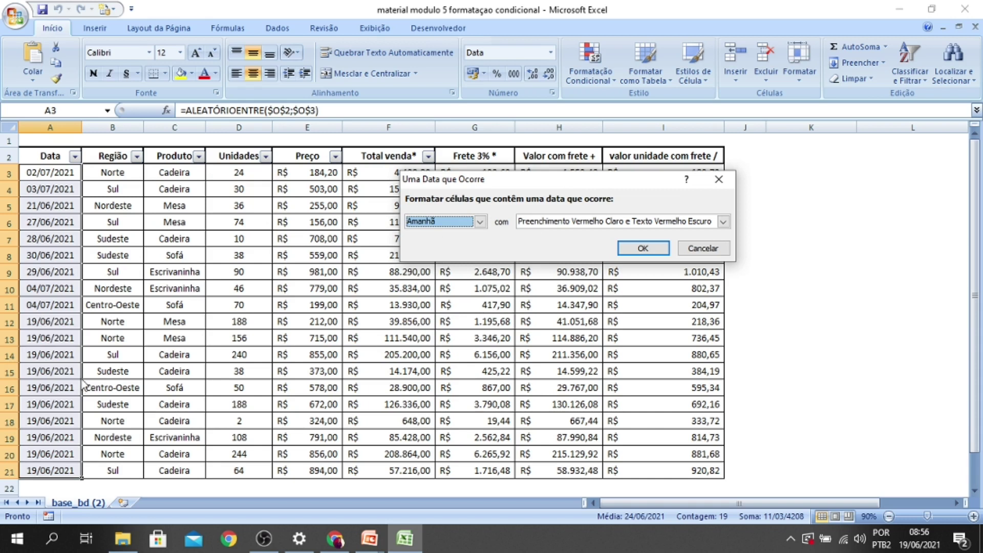
click(479, 221)
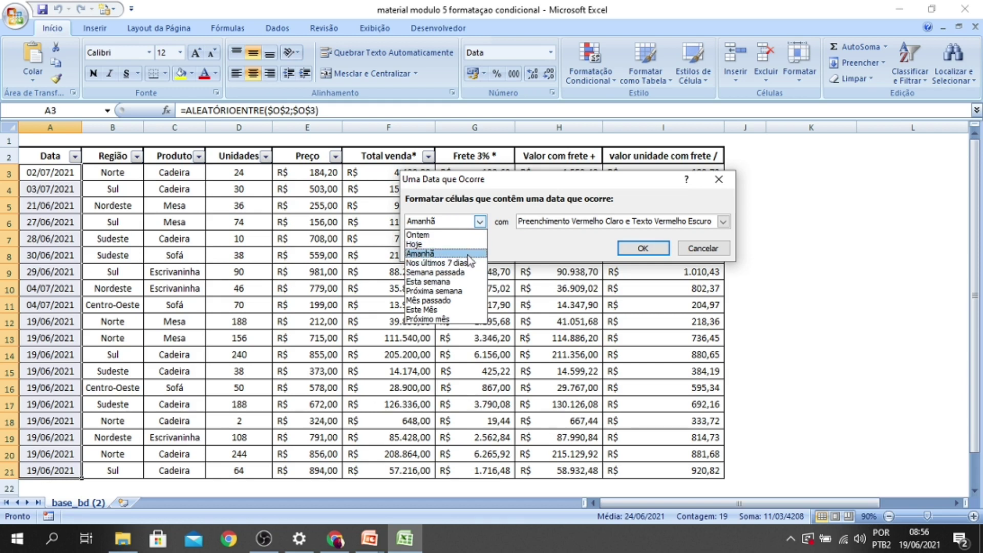
click(452, 273)
click(479, 221)
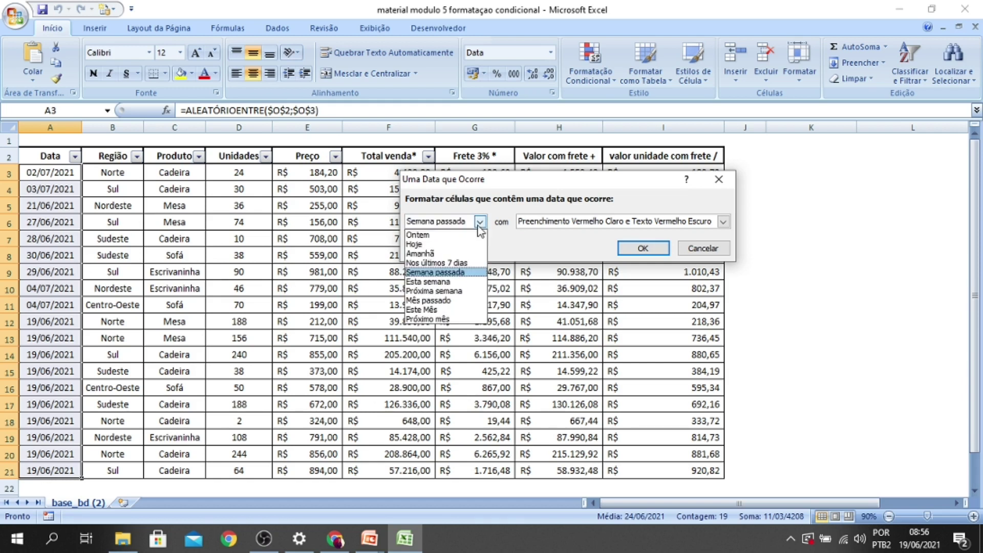
click(432, 282)
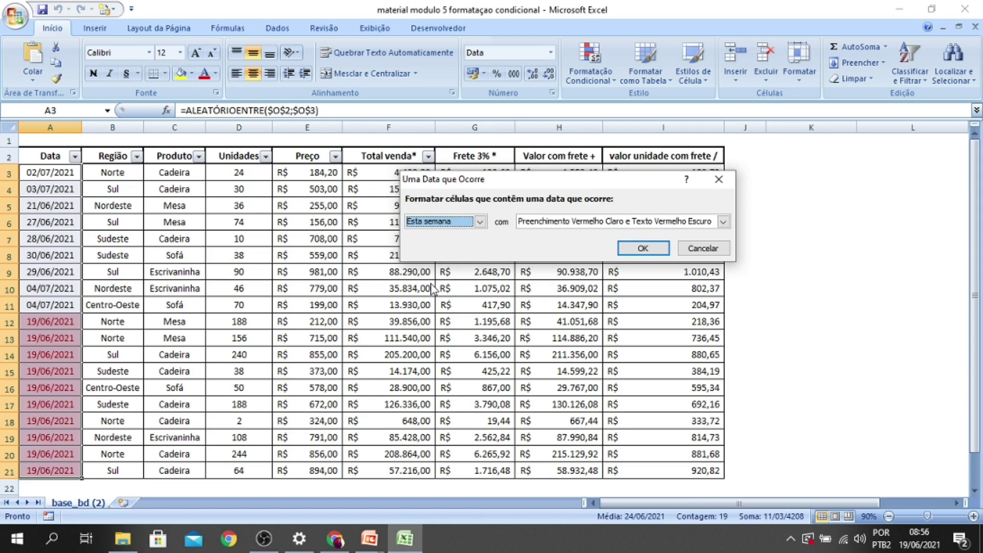
click(480, 221)
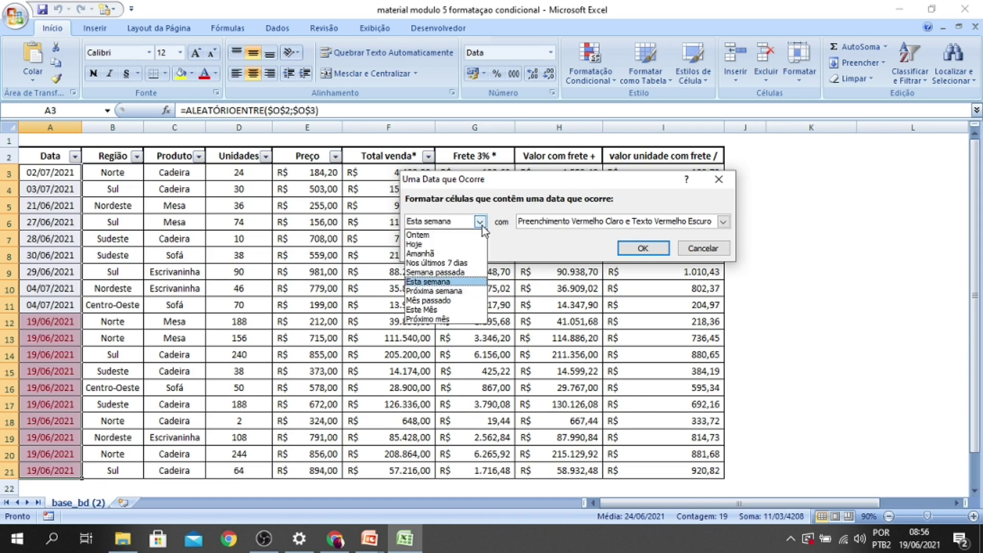
click(432, 303)
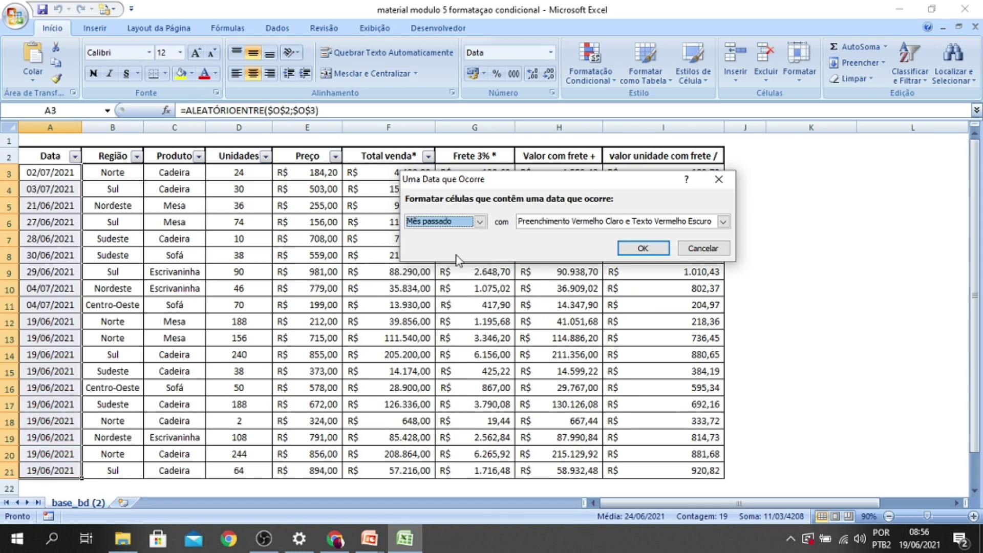
click(479, 221)
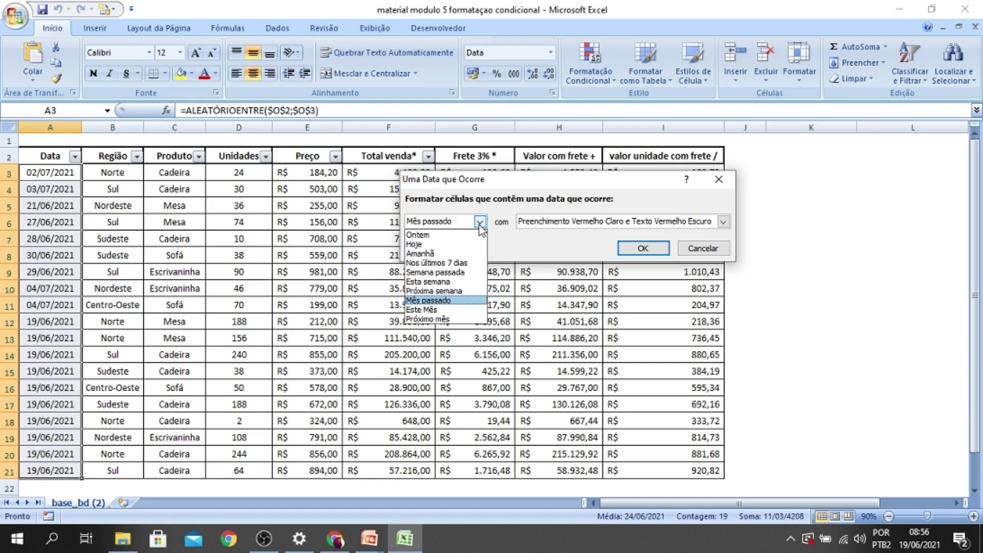
click(435, 318)
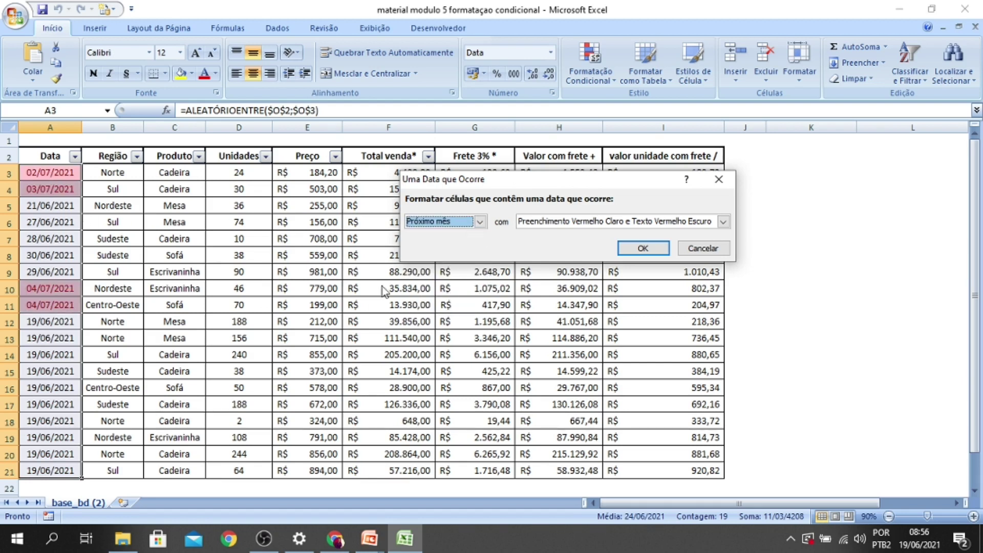
click(481, 222)
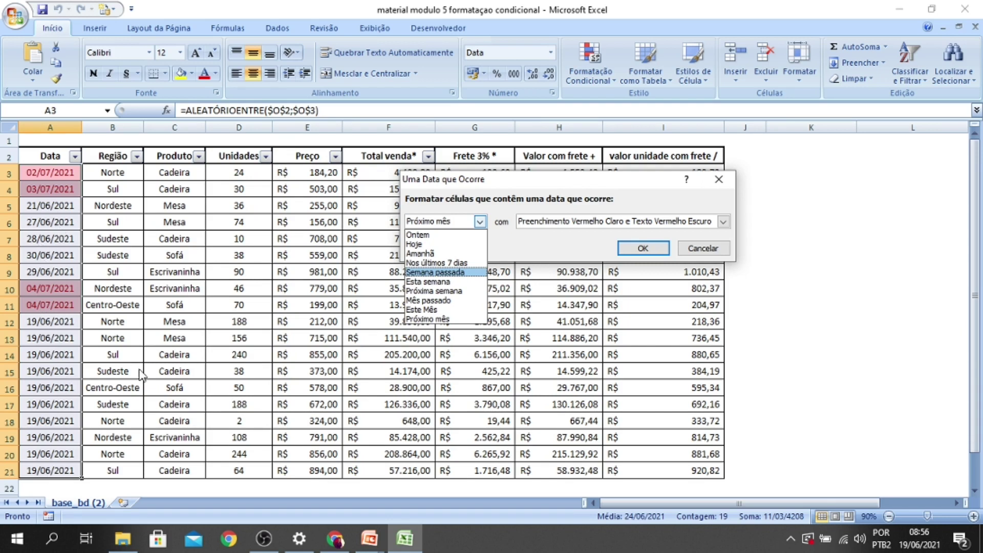
click(702, 248)
Discard the date rule and enter 18/06/2021 in cell A13
click(702, 248)
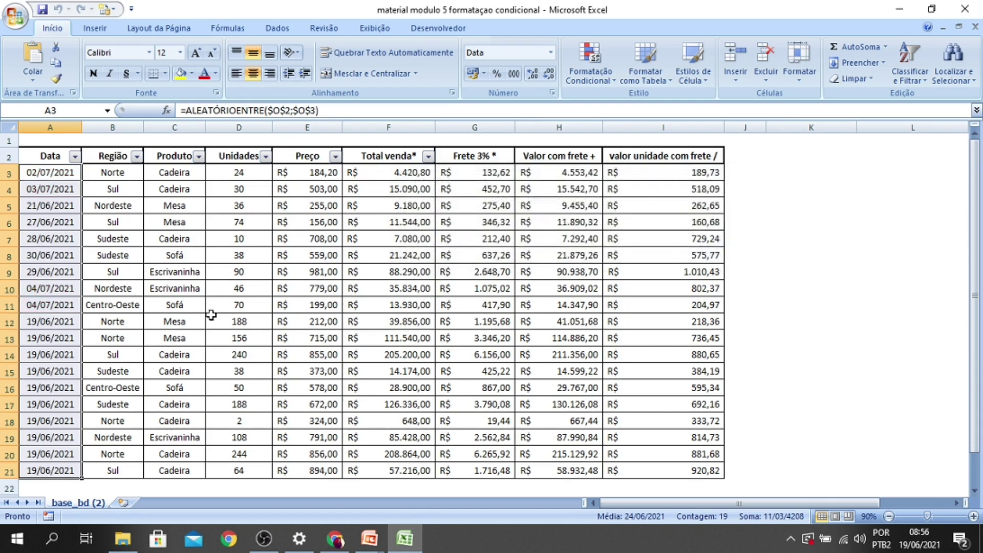
click(57, 305)
click(54, 336)
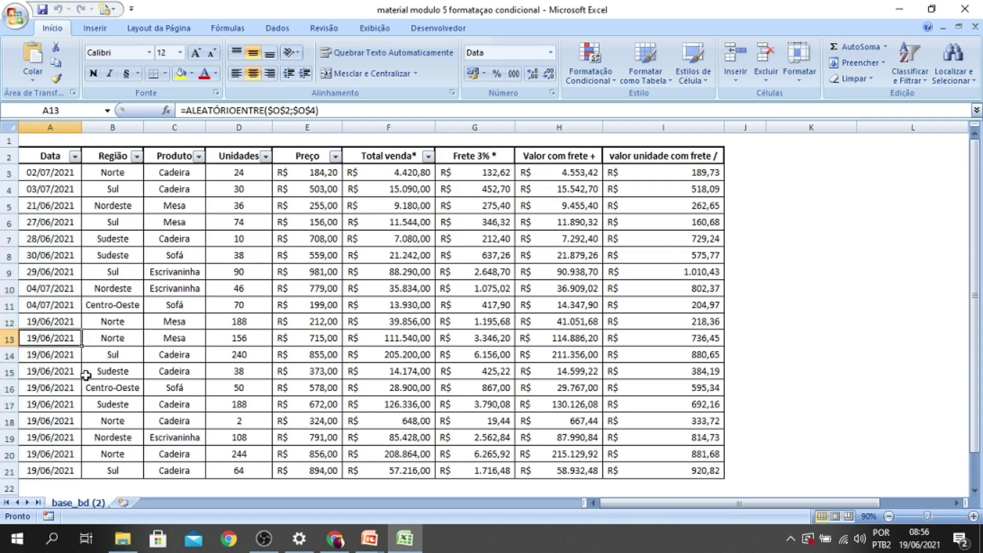
text(18)
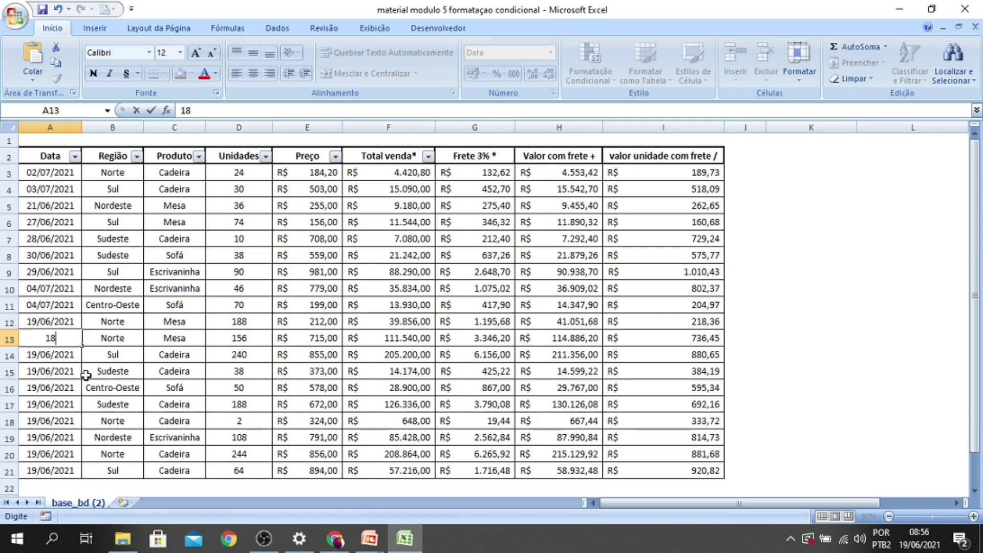
text(/)
text(06/)
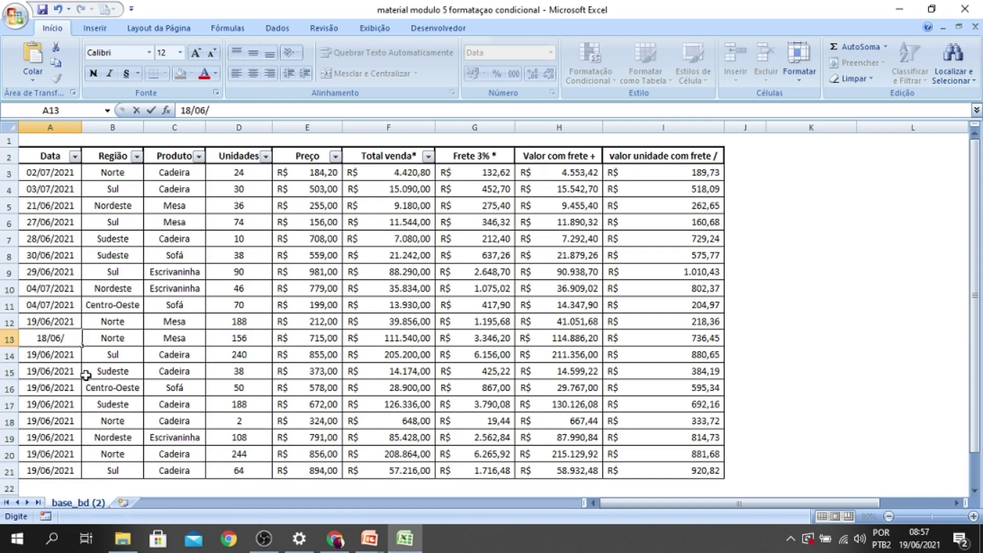
text(2021)
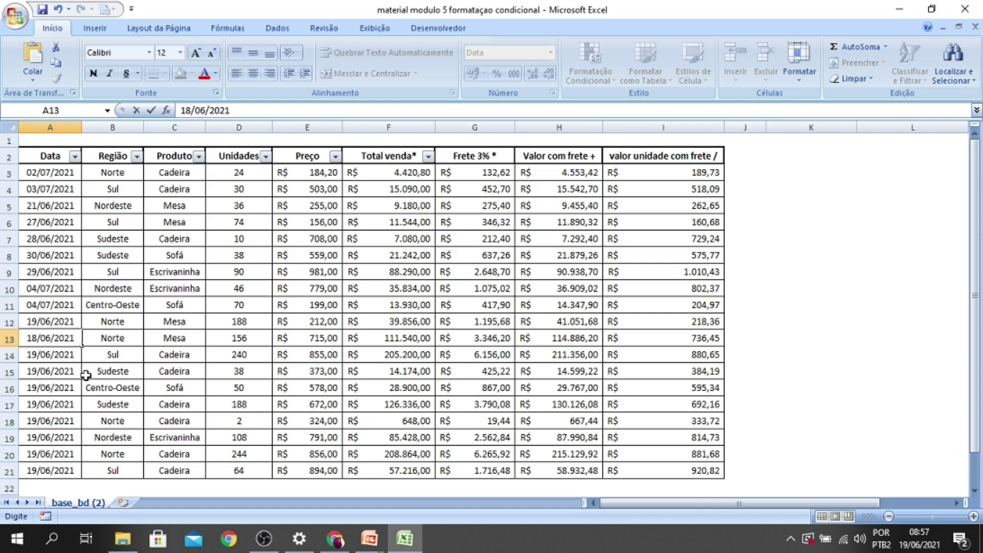
key(Return)
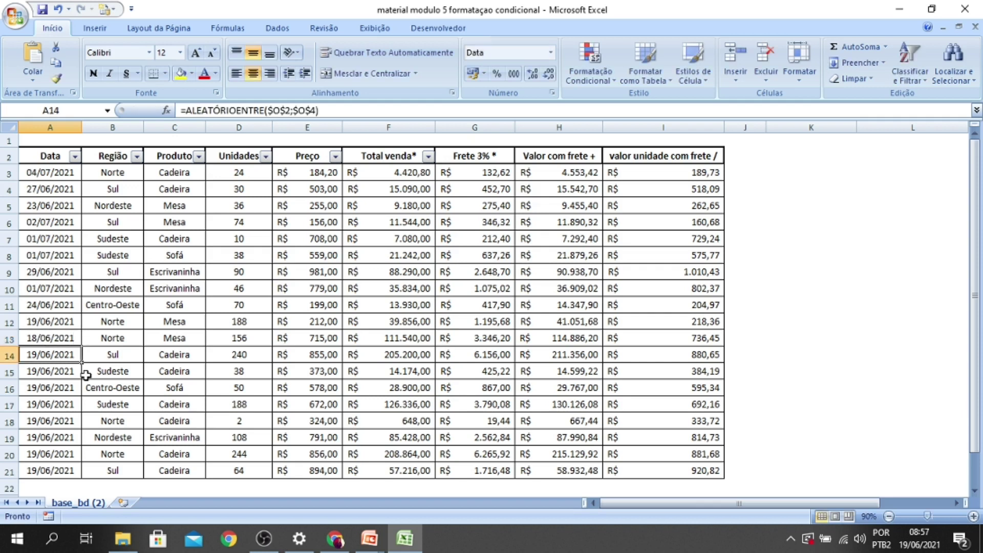
Enter 20/06/2021 in cell A14 and reselect the Data column dates
text(20)
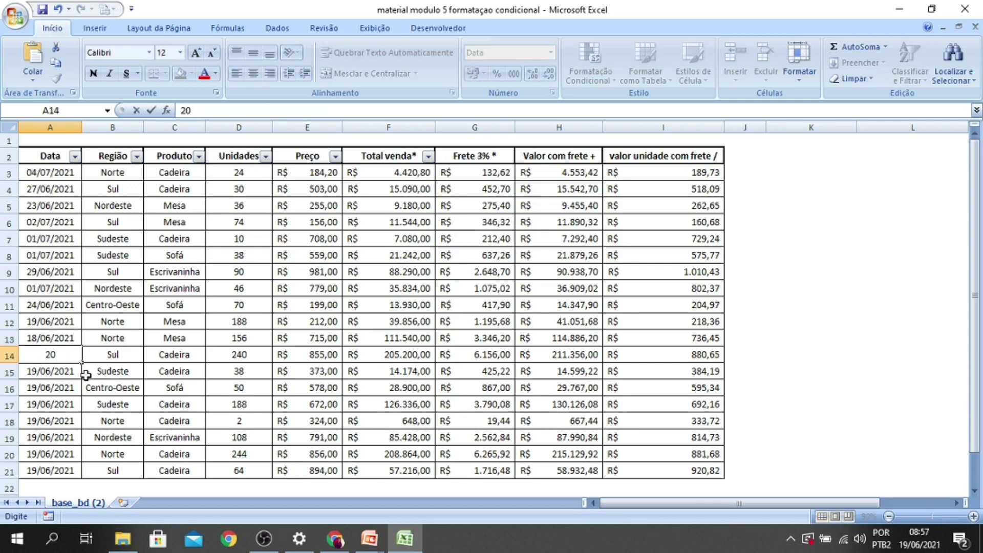
text(/)
text(06/)
text(2021)
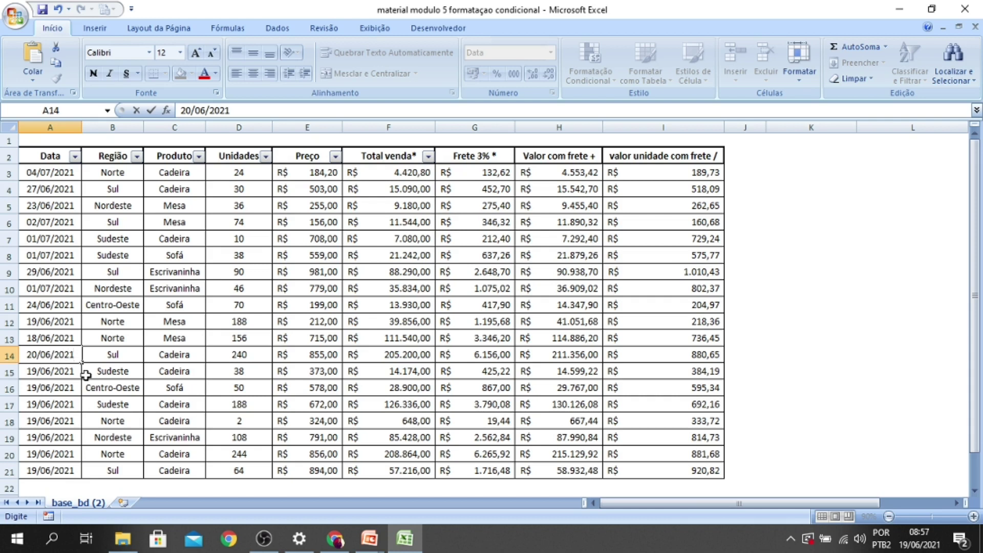
key(Return)
drag(64, 172, 64, 470)
Start a date-occurring rule and preview Amanhã, Semana passada, Mês passado and Próximo mês
click(601, 62)
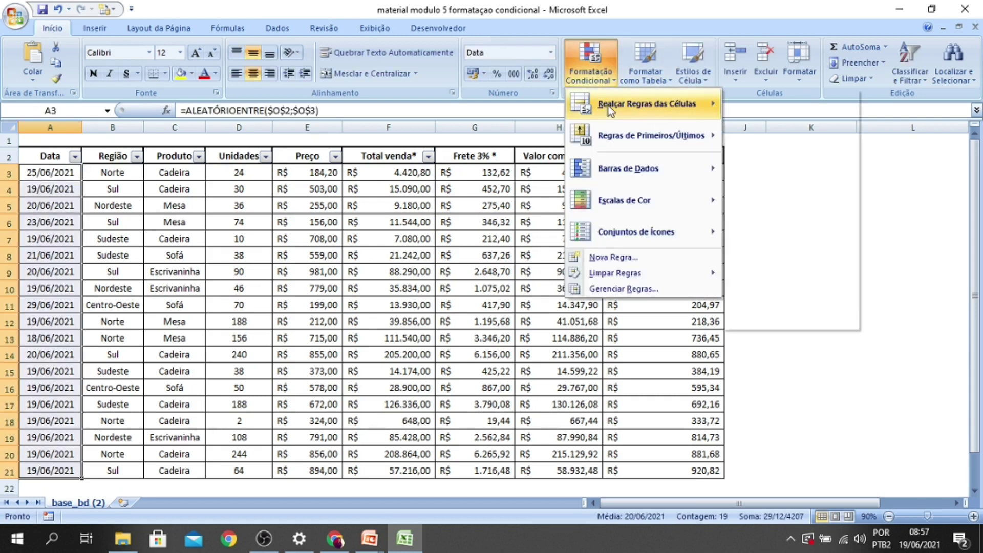
mouse_move(647, 104)
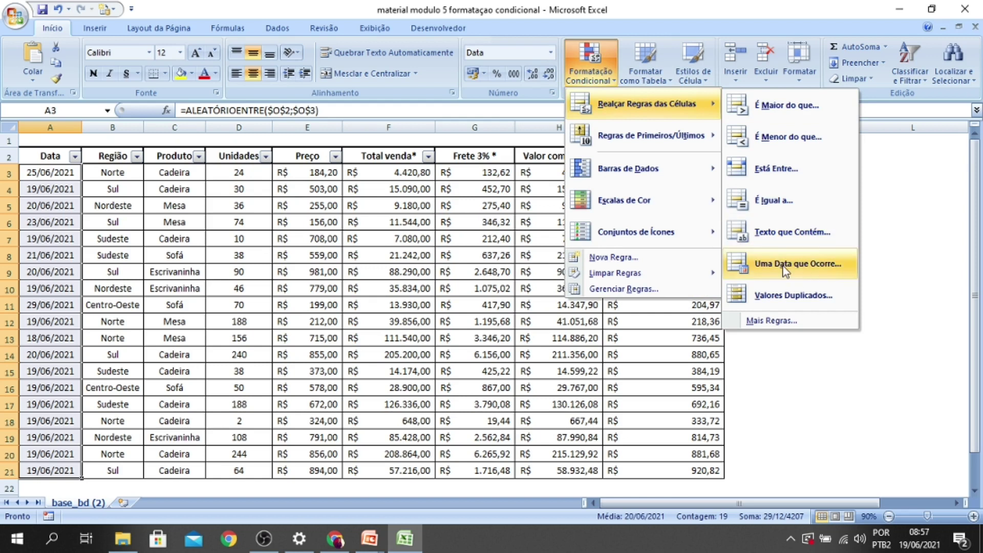
click(786, 270)
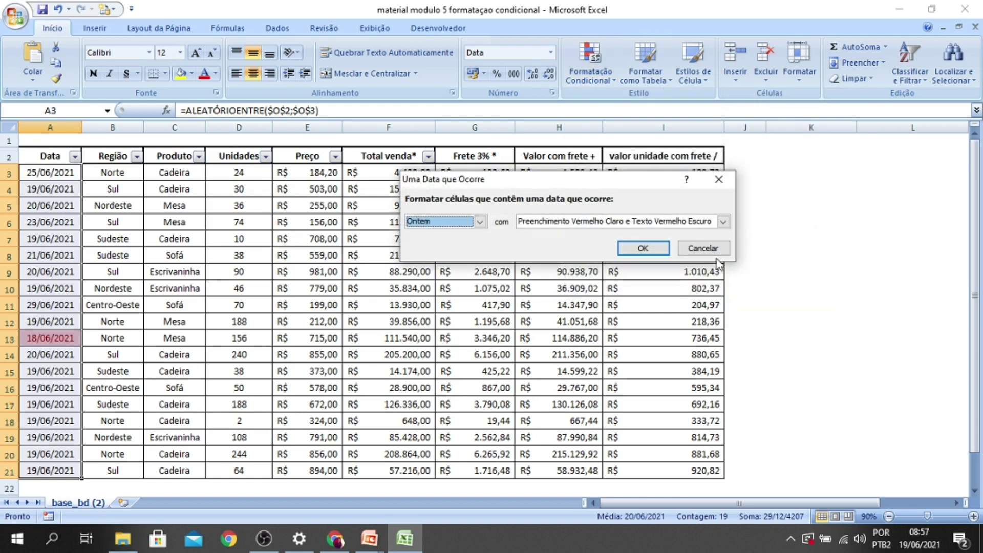
click(480, 223)
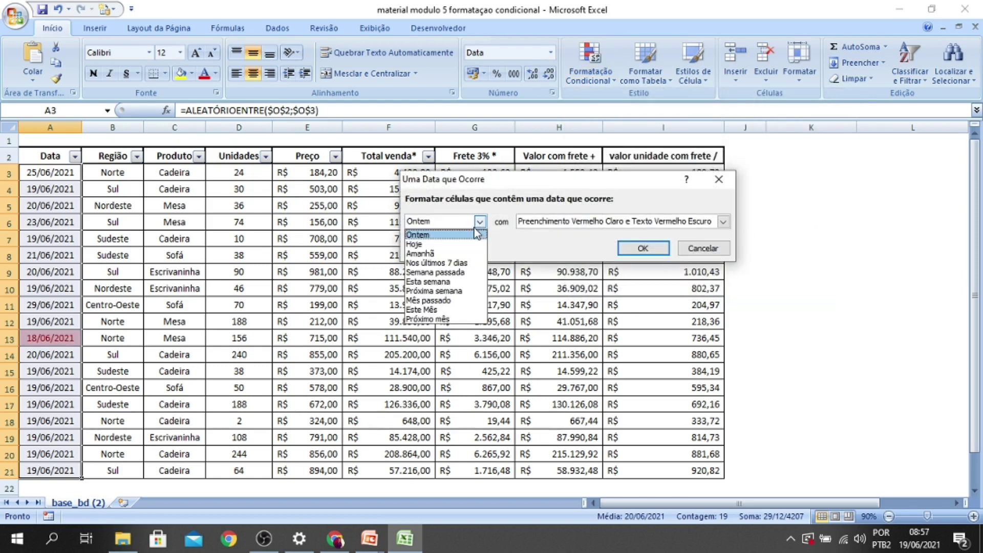
click(420, 254)
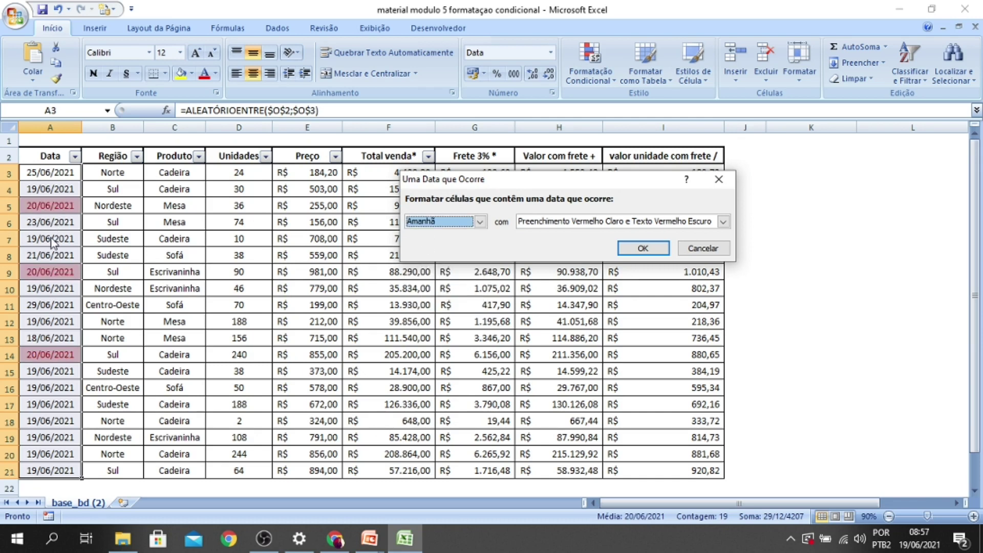
click(477, 223)
click(453, 272)
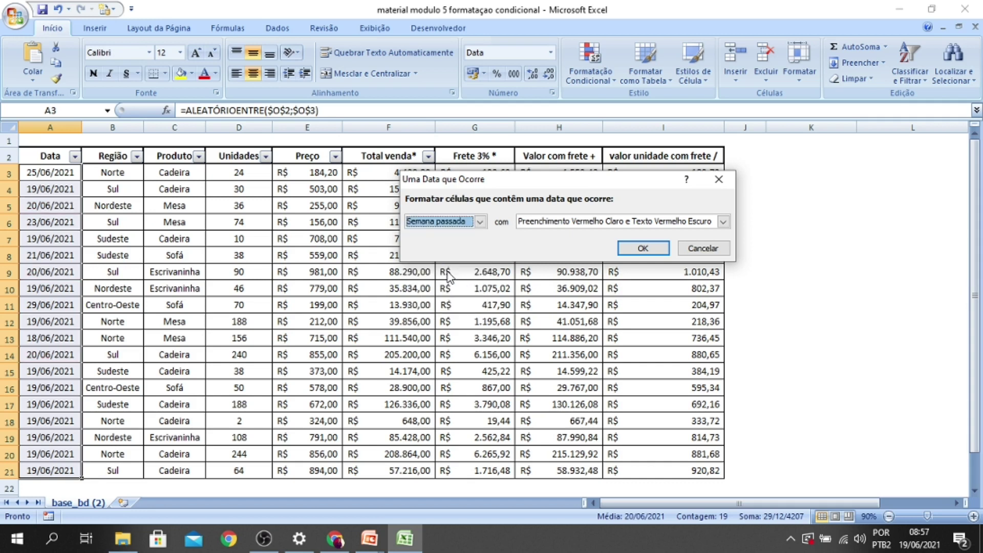
click(479, 221)
click(442, 301)
click(479, 221)
click(428, 319)
Choose Hoje and apply the rule with light red fill and dark red text
click(480, 222)
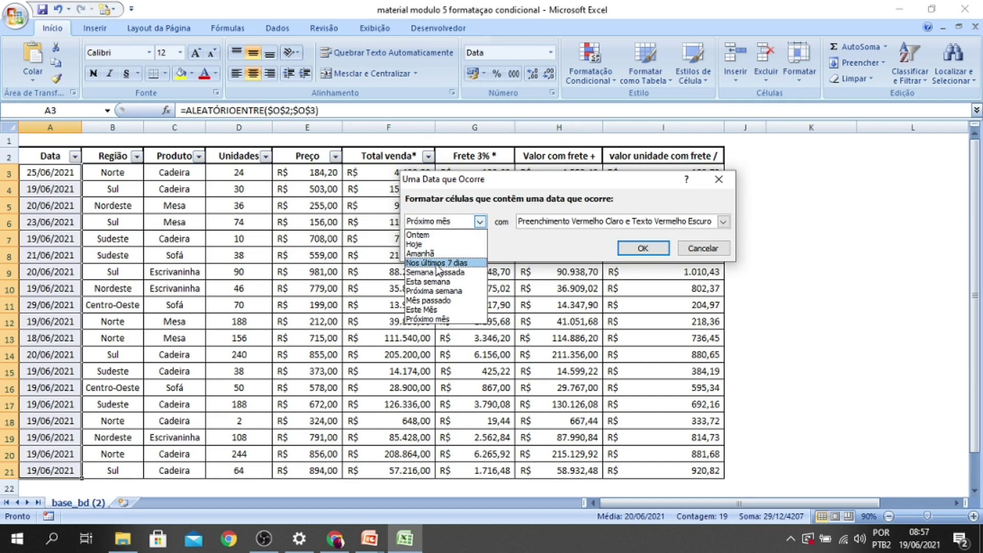
click(425, 245)
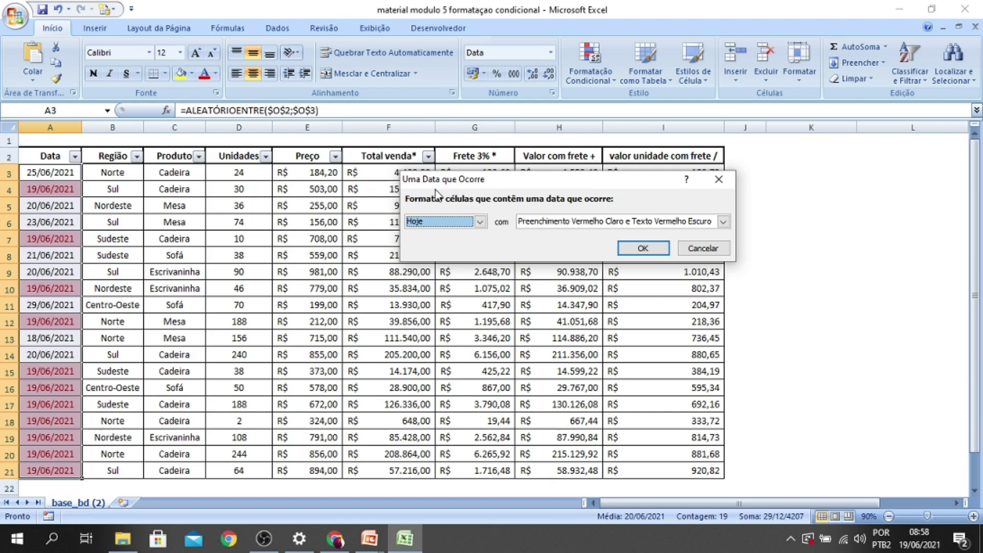
click(643, 249)
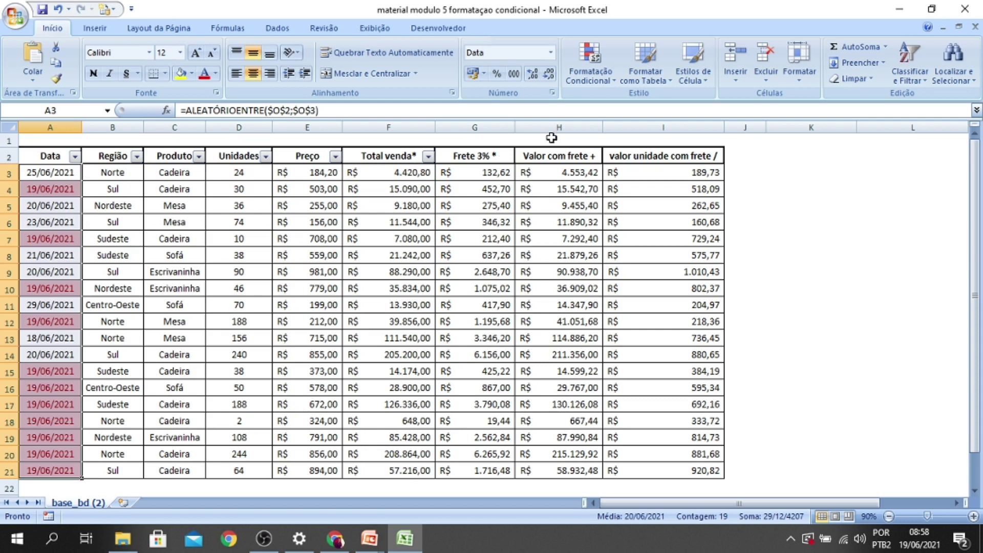
In Gerenciar Regras, narrow the Hoje rule to =$A$3:$A$14, apply, and open it for editing
click(600, 80)
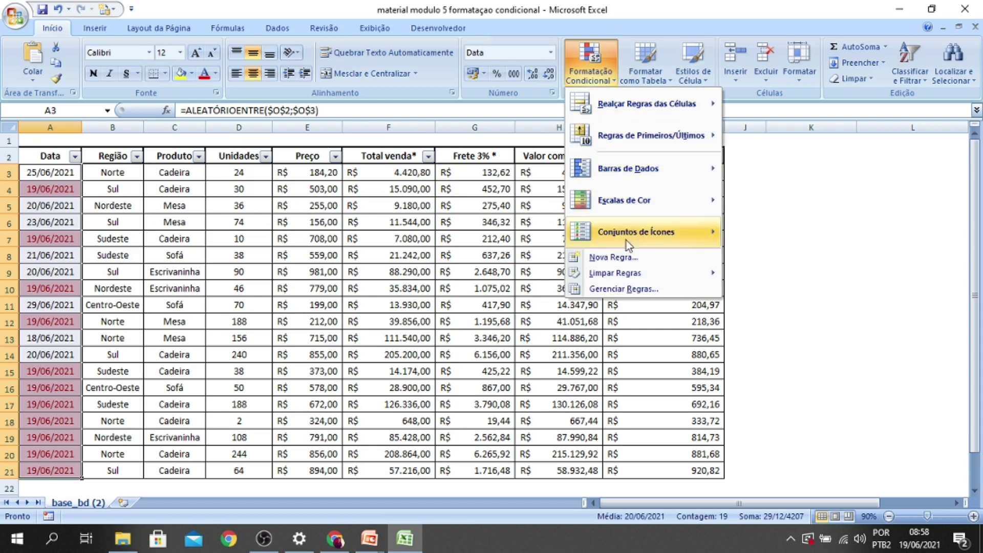
click(612, 290)
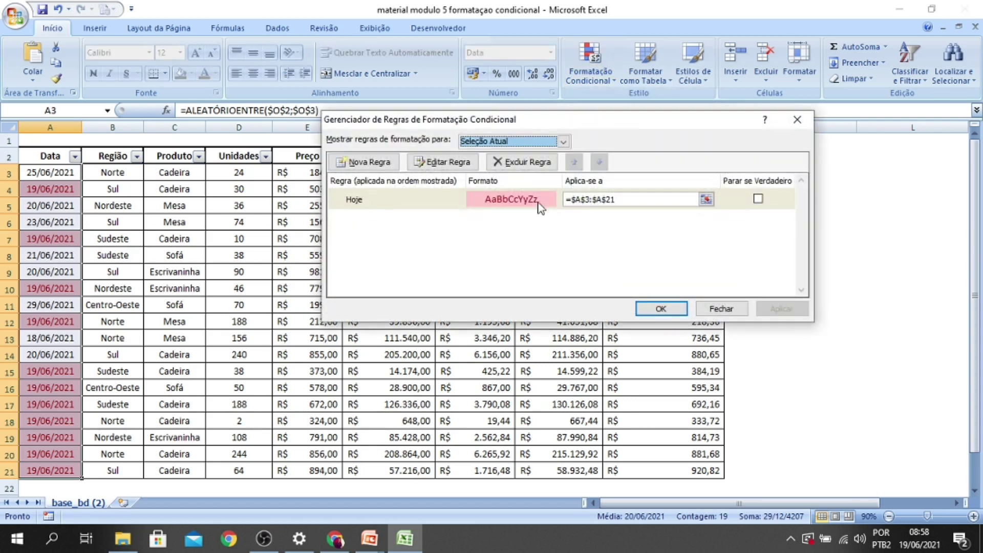
click(592, 199)
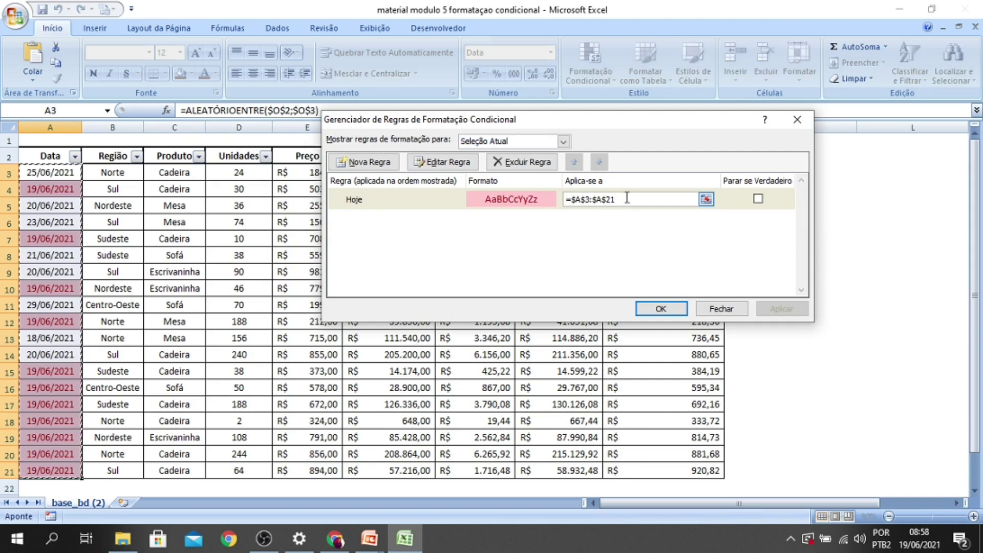
click(705, 199)
mouse_move(64, 174)
mouse_down()
mouse_move(65, 363)
mouse_move(57, 336)
mouse_move(58, 353)
mouse_up()
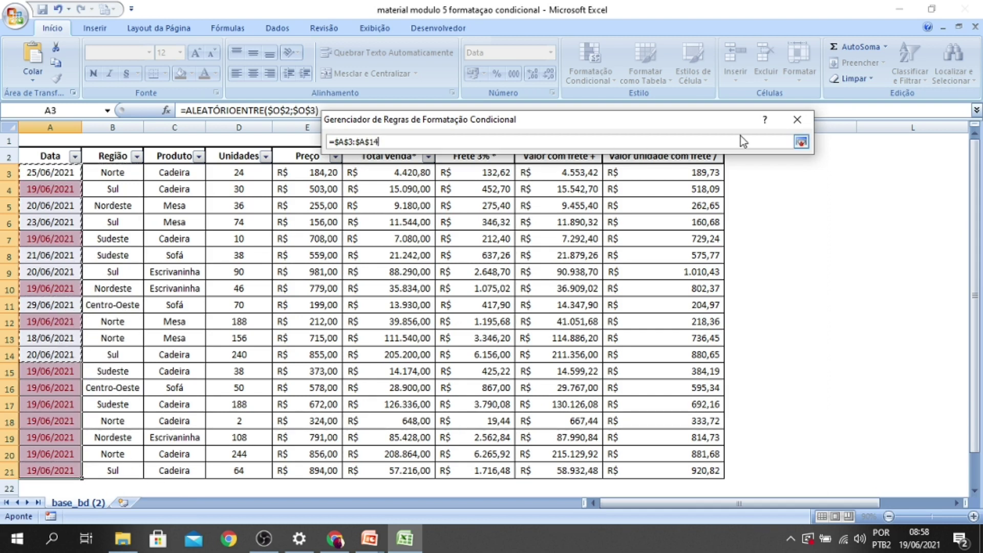
key(Return)
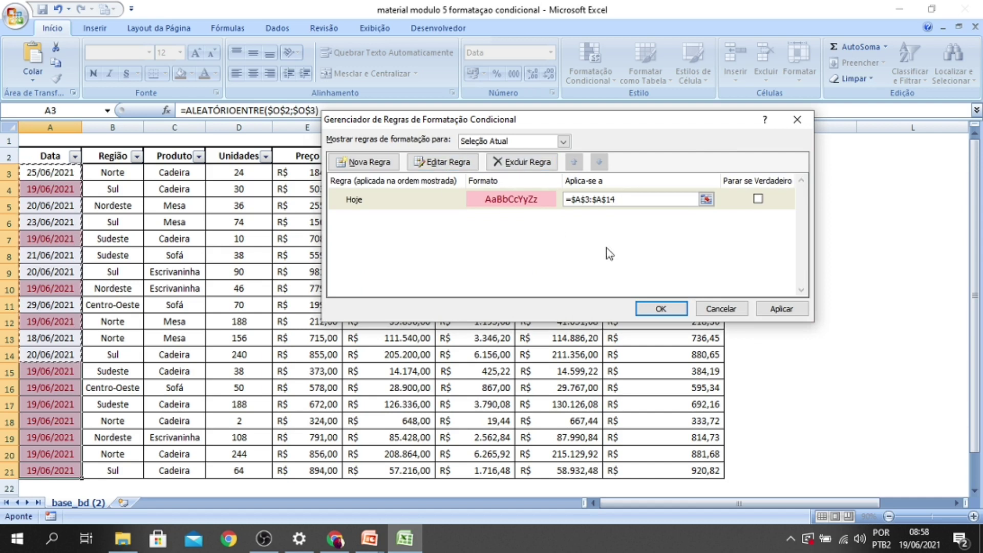
click(775, 308)
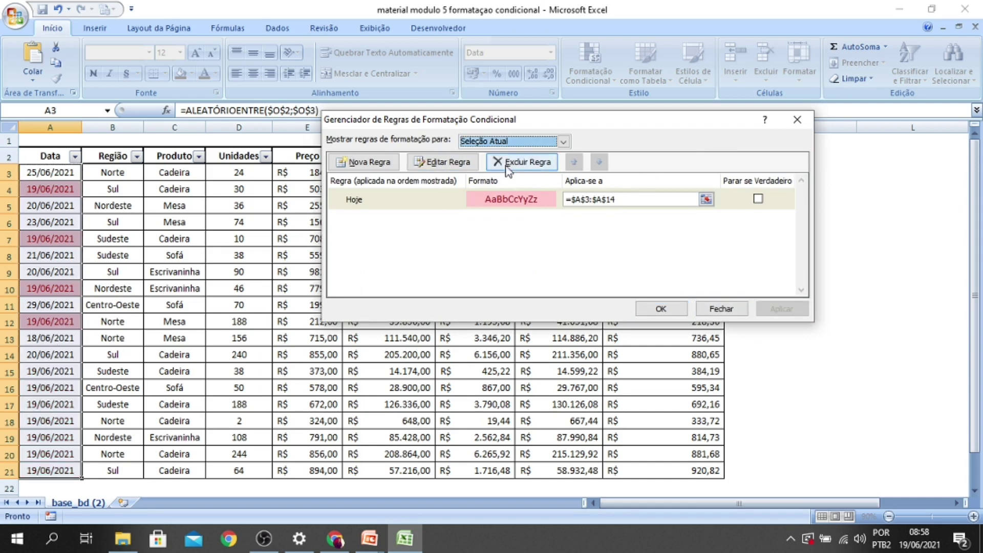
click(452, 167)
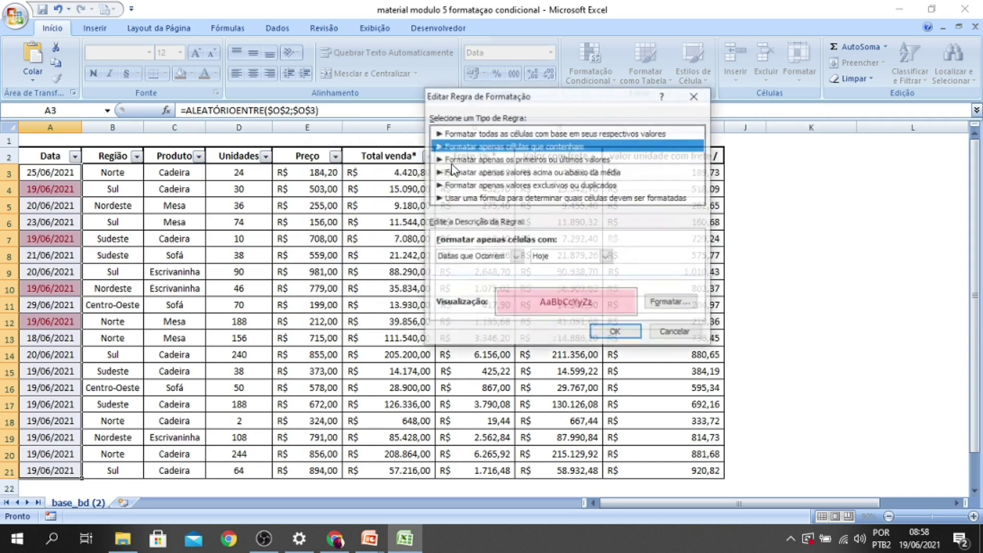
Change the rule period to Nos últimos 7 dias, confirm it and apply it
click(606, 257)
click(566, 288)
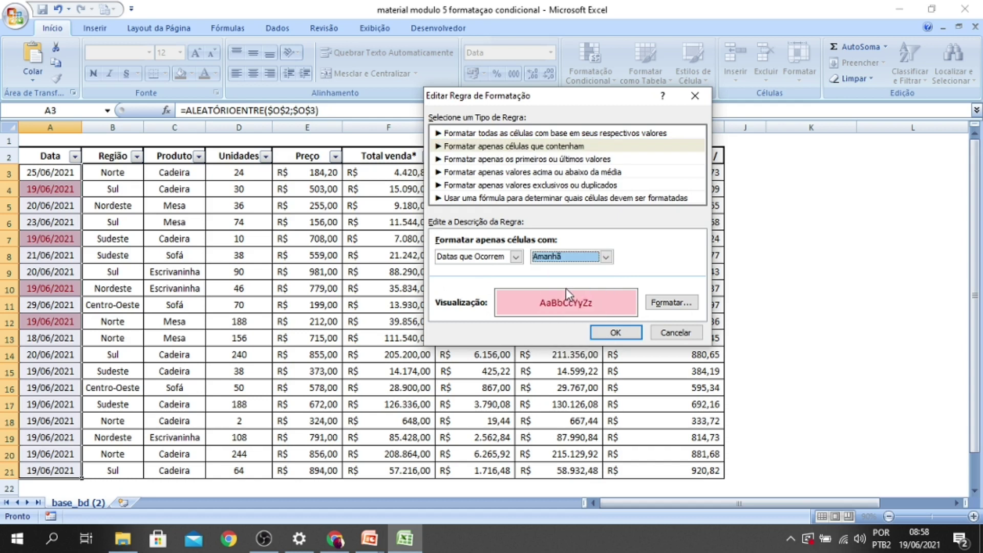
click(609, 258)
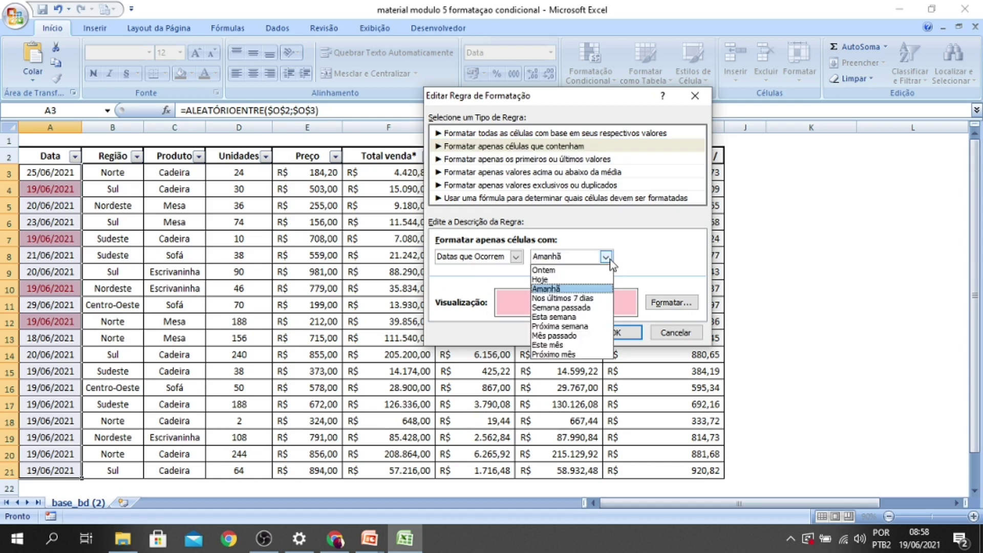
click(563, 297)
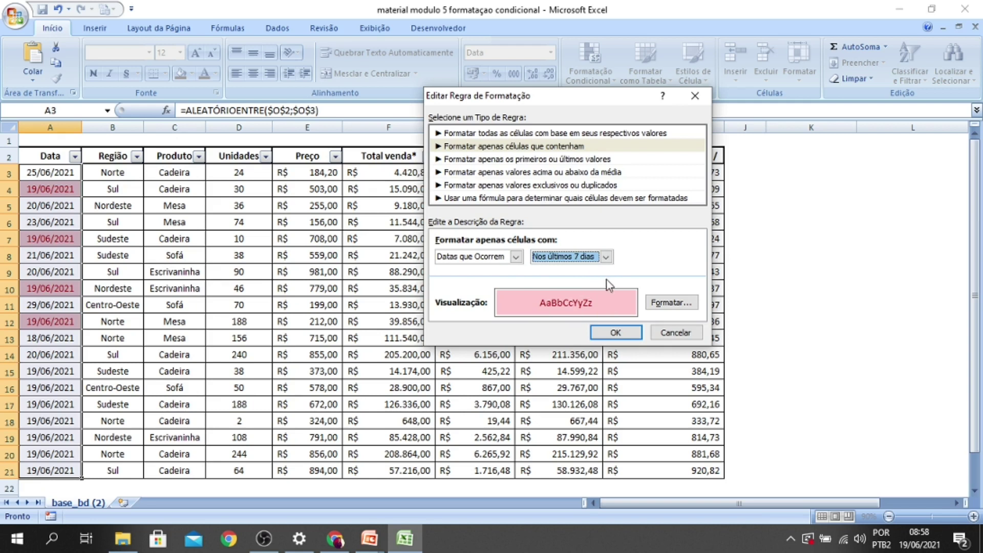
click(608, 334)
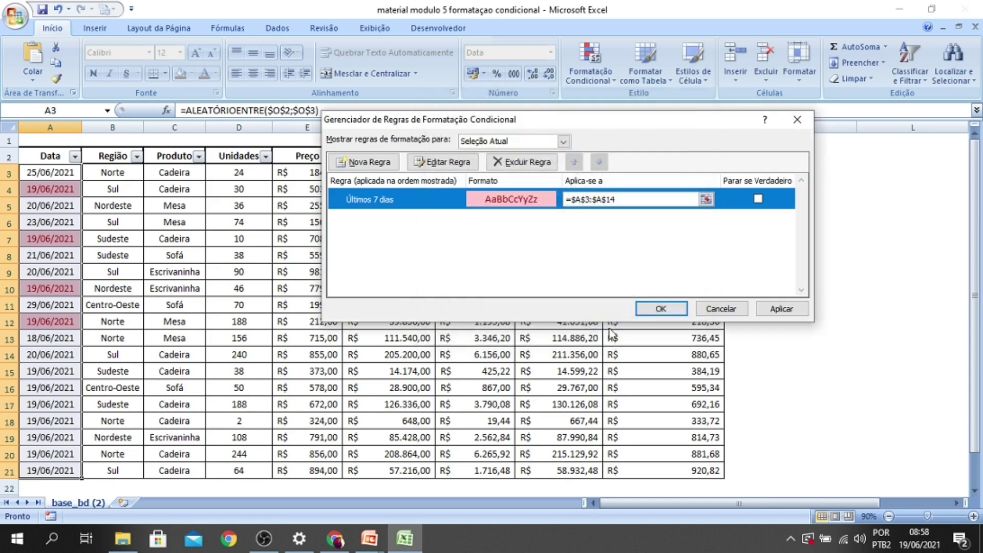
click(768, 310)
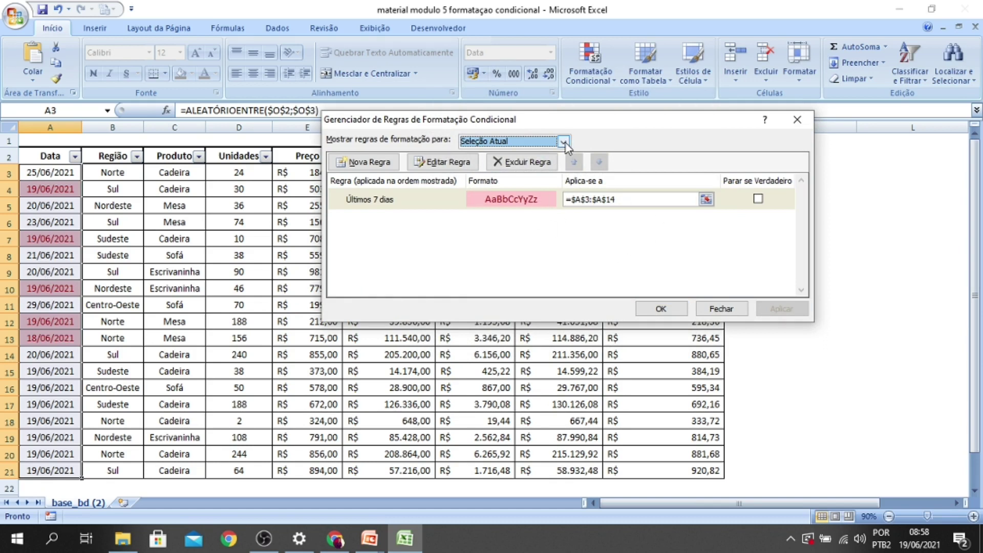
Keep the rules list showing the current selection, then close the rules manager
click(563, 142)
click(484, 154)
click(801, 126)
click(578, 74)
mouse_move(646, 103)
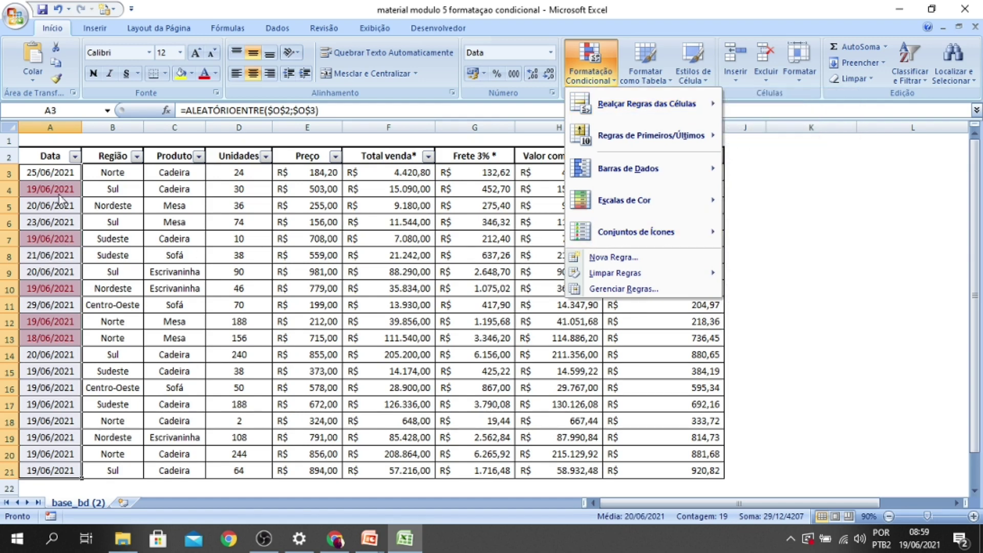
click(89, 222)
scroll(102, 246, down, 2)
click(110, 255)
scroll(110, 255, up, 2)
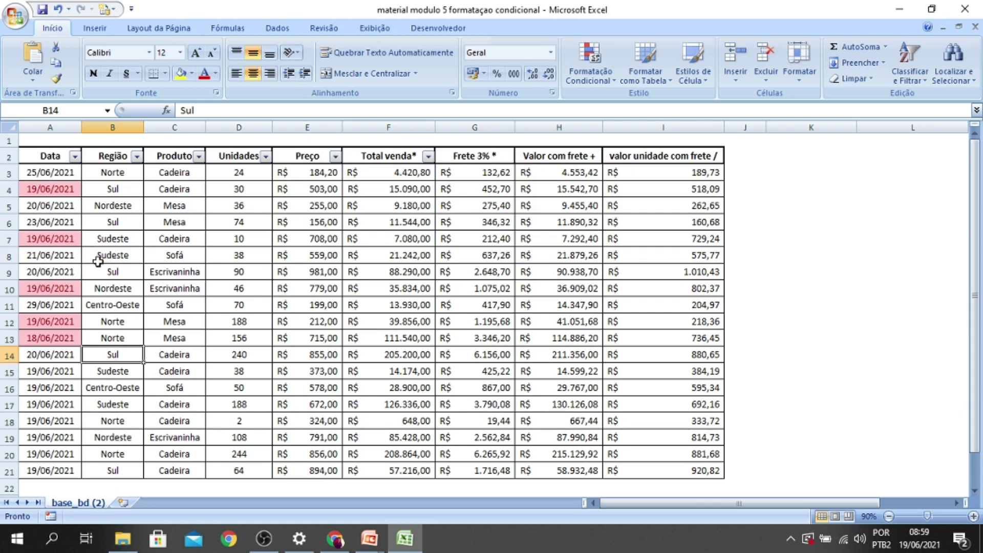
scroll(490, 244, down, 1)
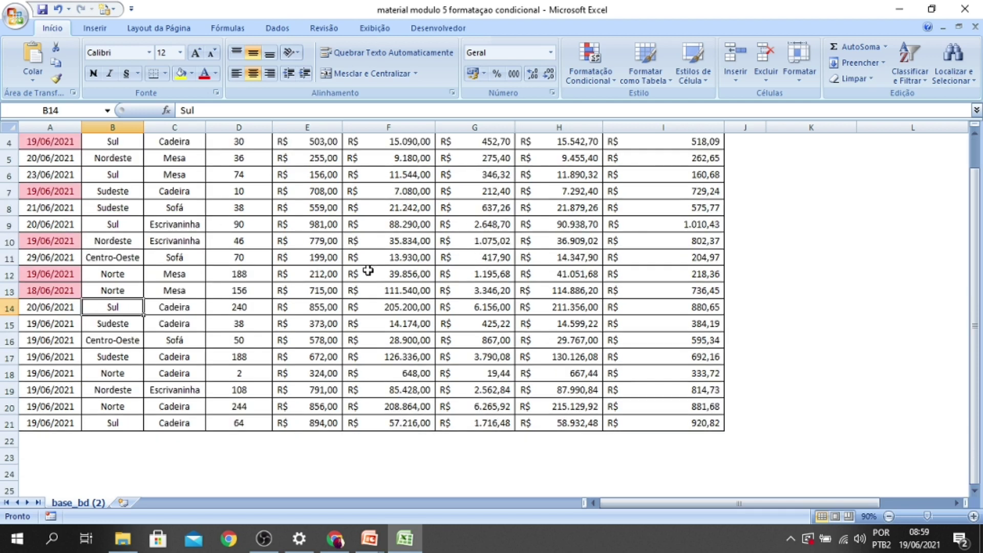
scroll(369, 270, up, 1)
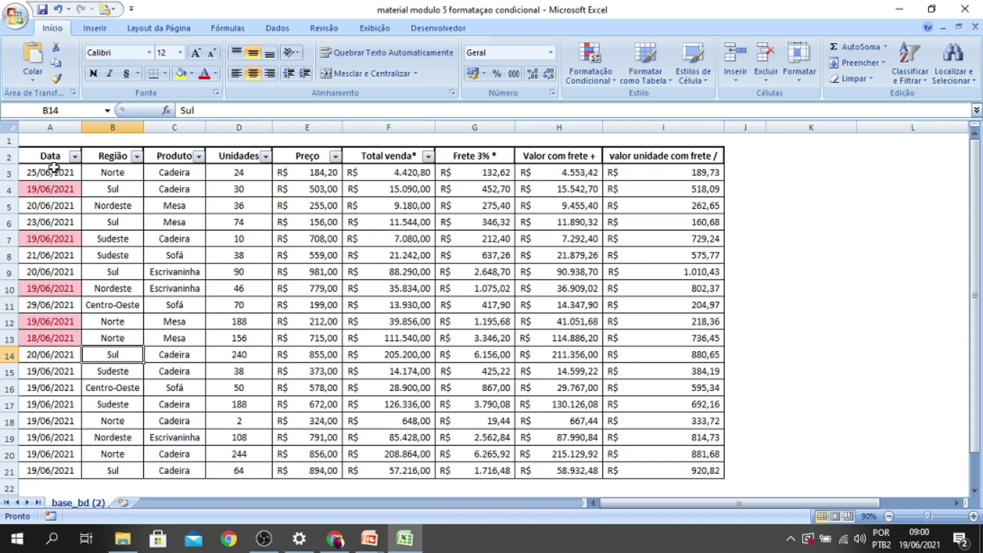
drag(51, 170, 48, 466)
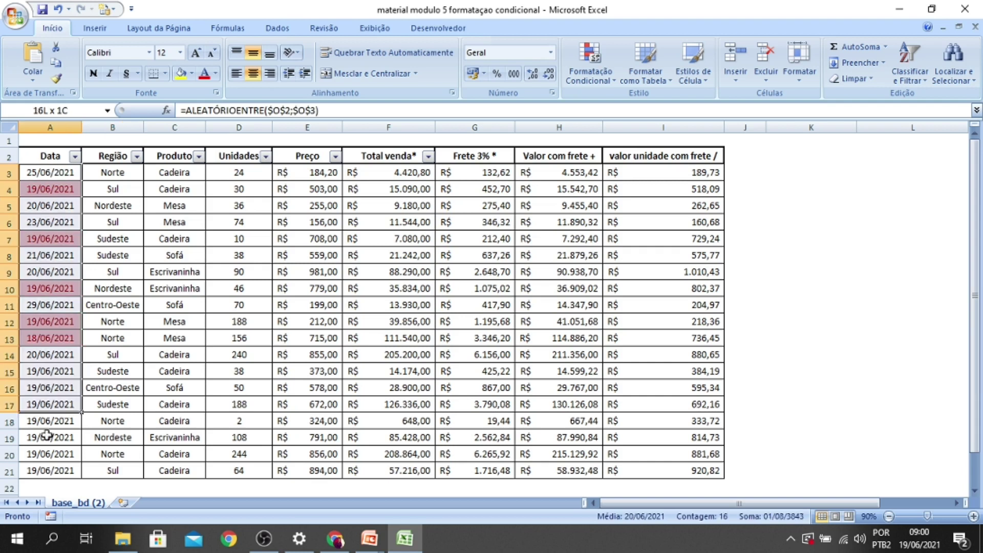
click(593, 77)
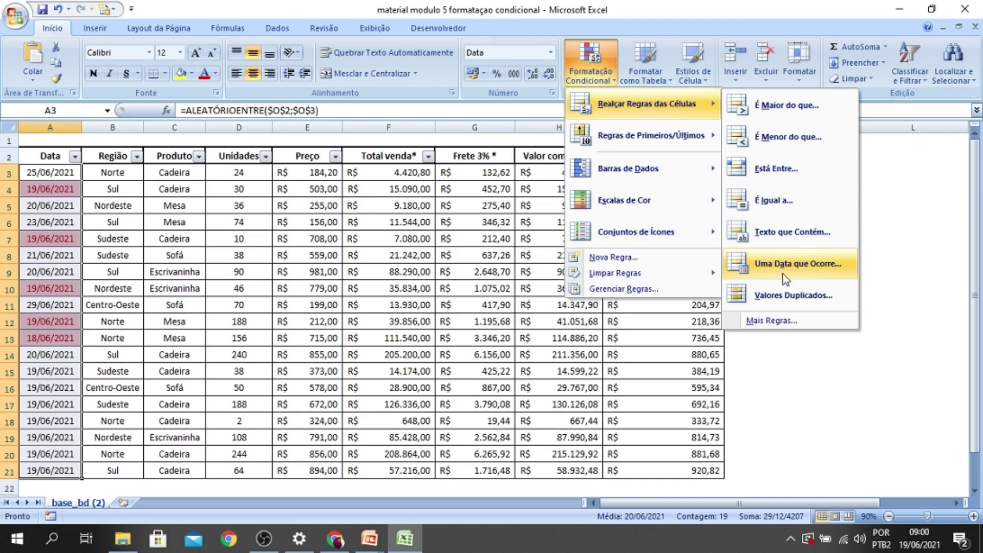
click(341, 264)
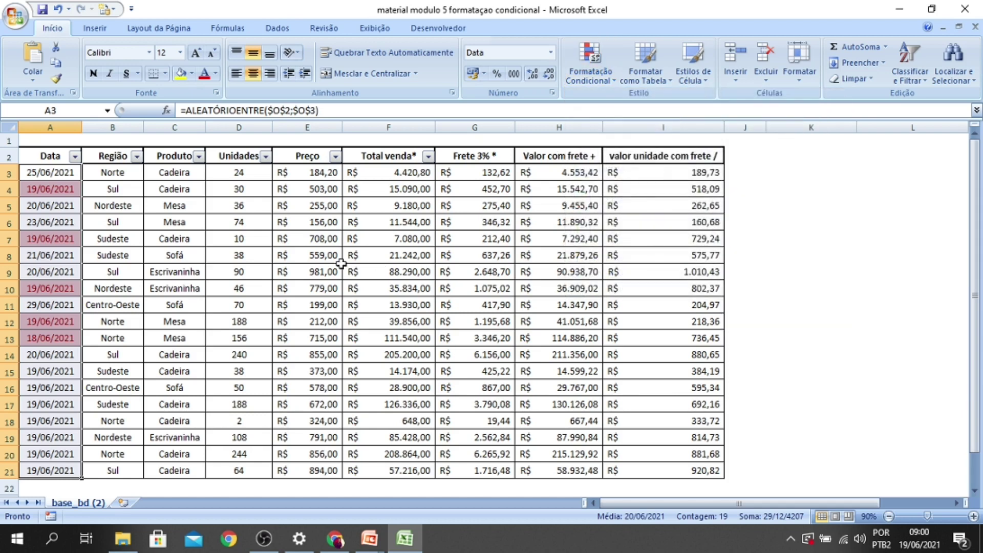